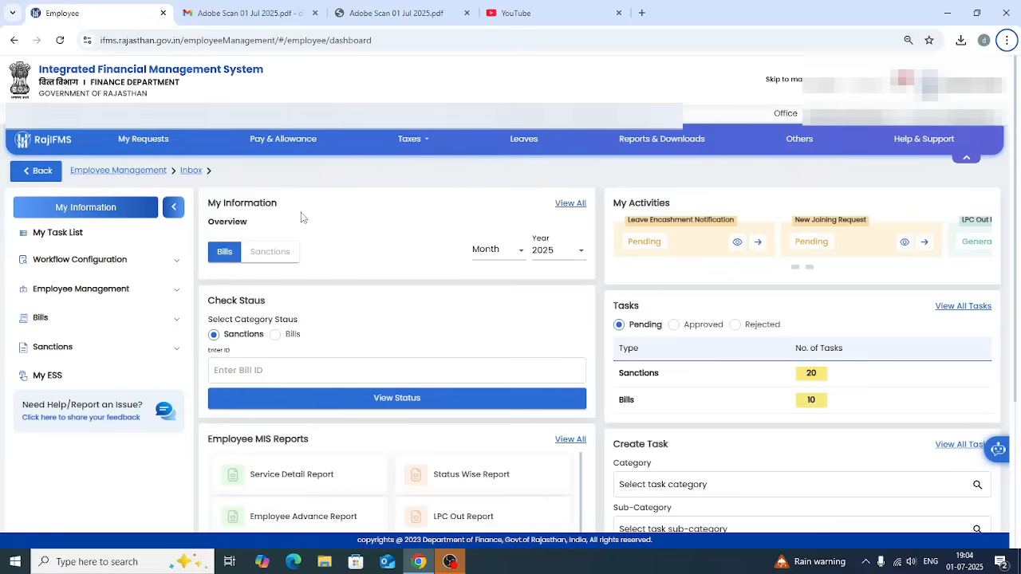
Open the Salary Increment page among the Employee Modification functions of Employee Management.
click(176, 295)
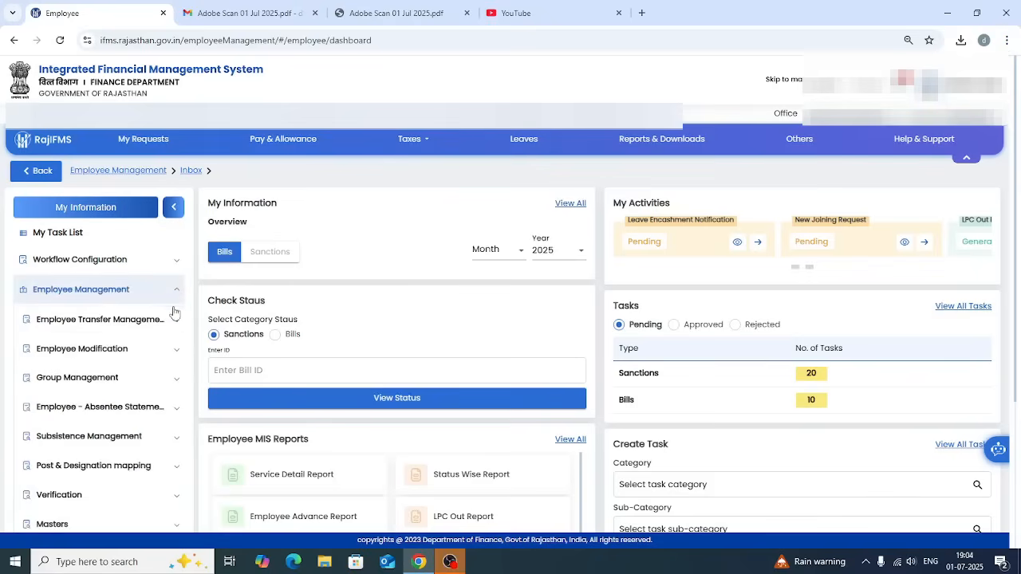
click(175, 352)
scroll(170, 355, down, 3)
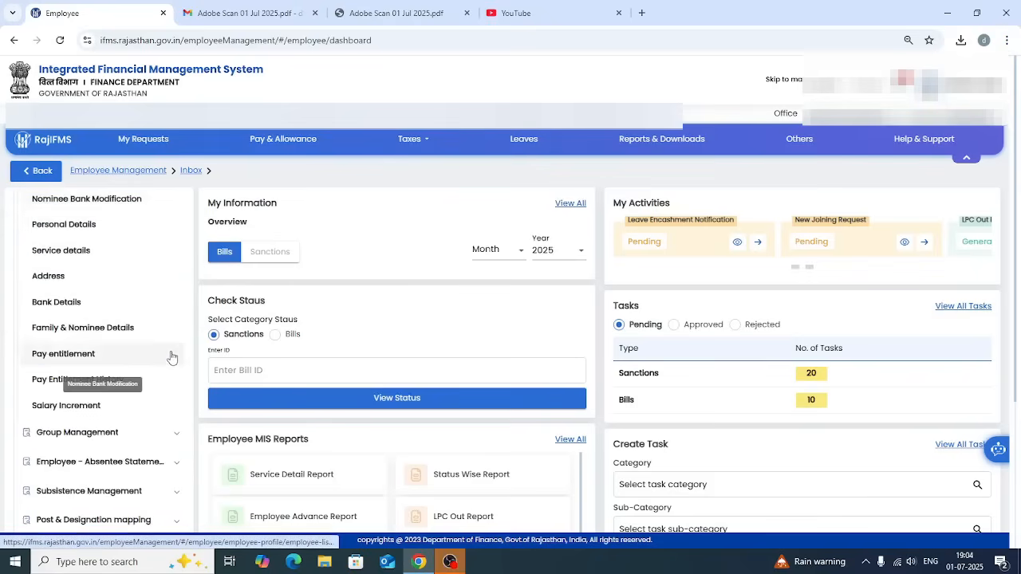
click(70, 408)
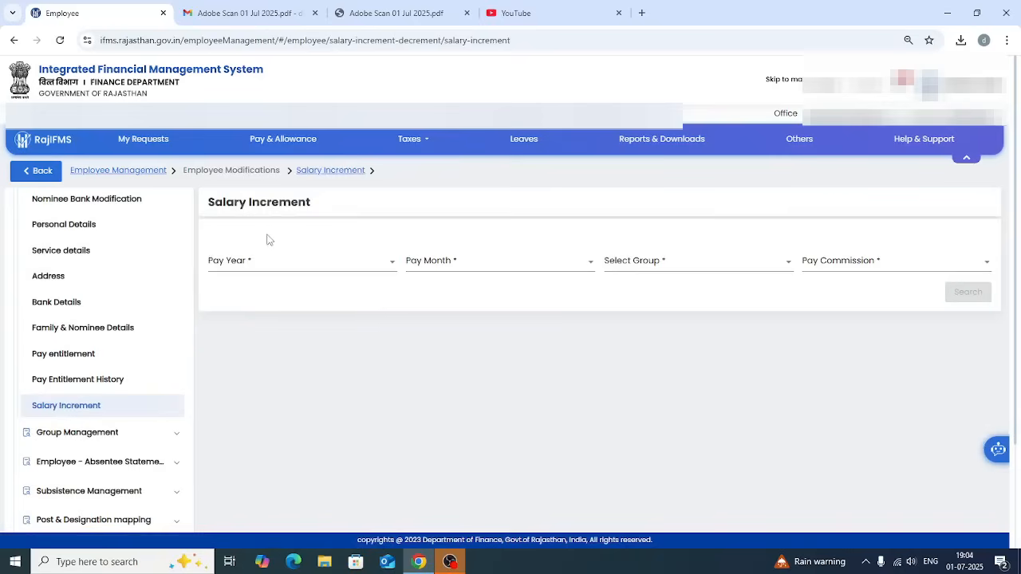
Search for employees due a salary increment with pay year 2025, pay month JULY (2025), the GSS group and the Seventh pay commission.
click(303, 271)
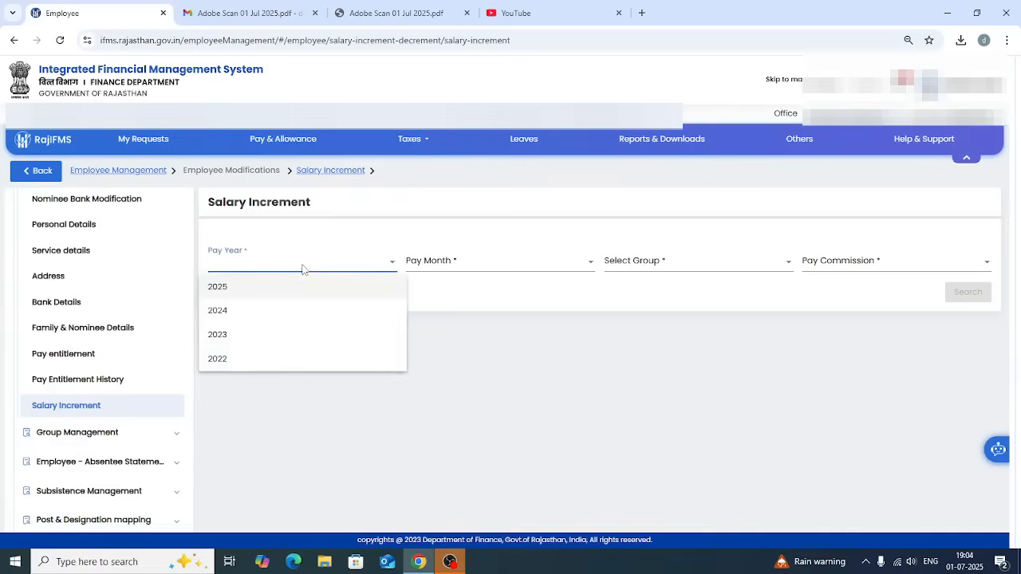
click(252, 289)
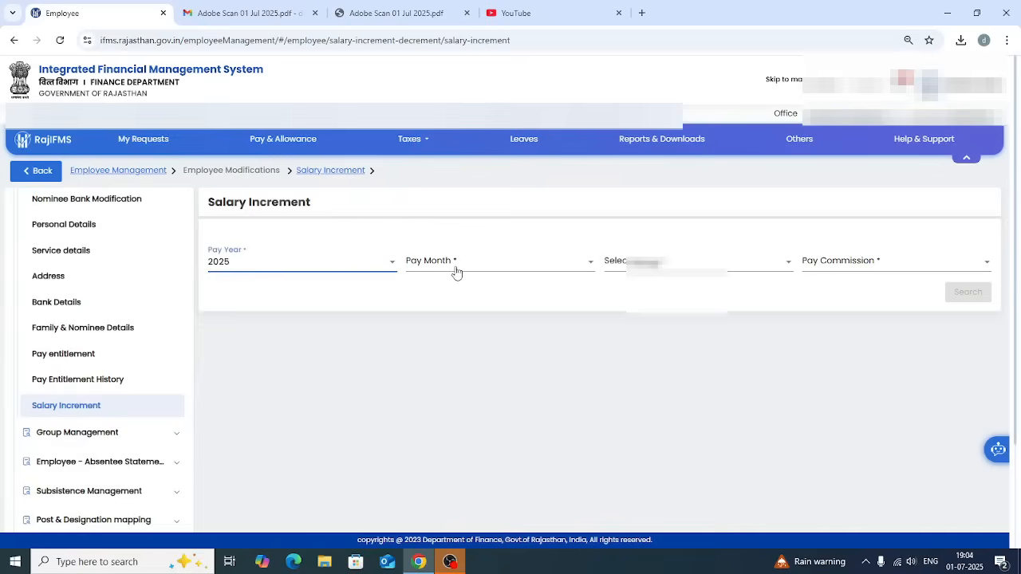
click(455, 267)
click(434, 288)
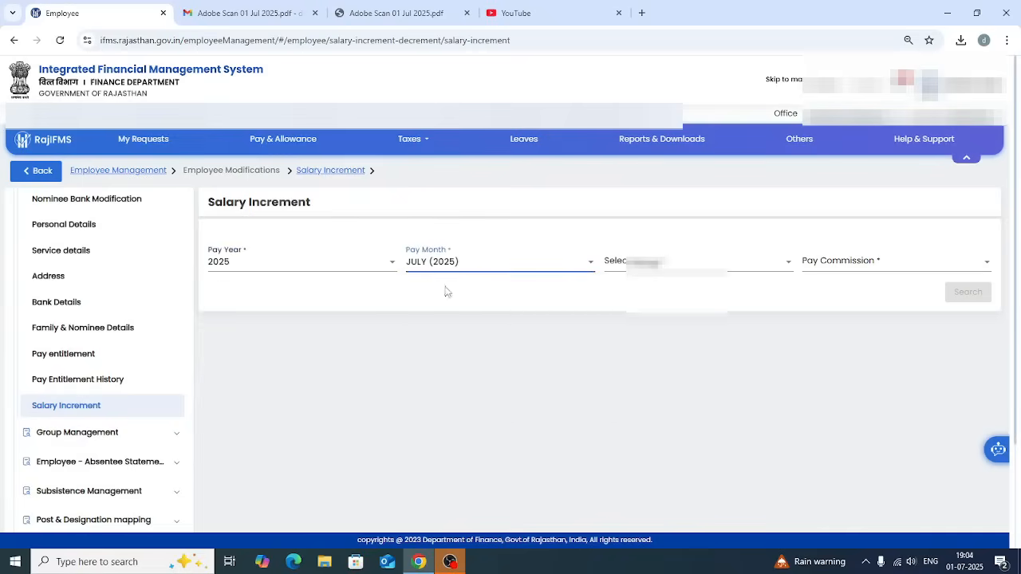
click(626, 263)
click(631, 351)
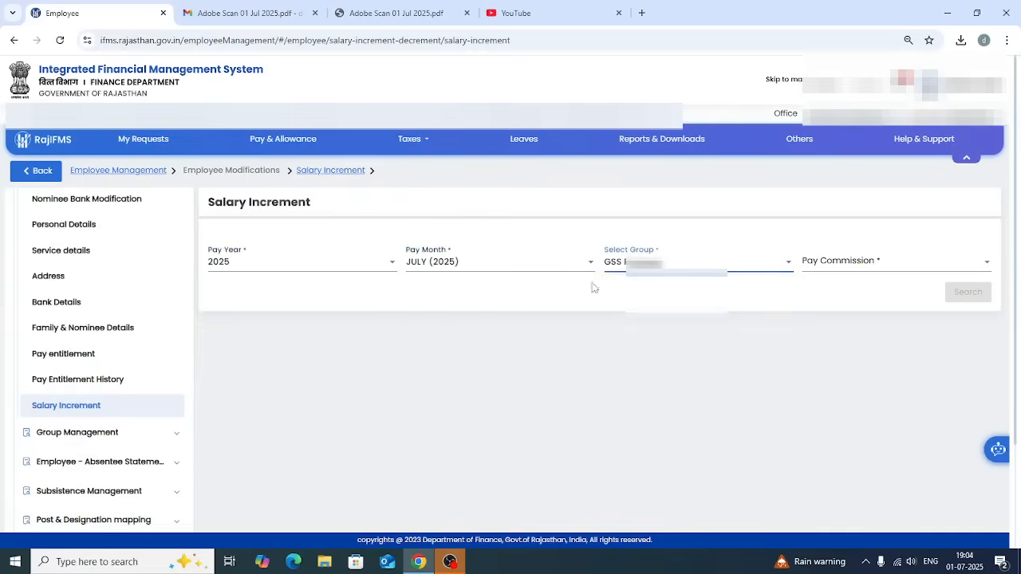
click(834, 269)
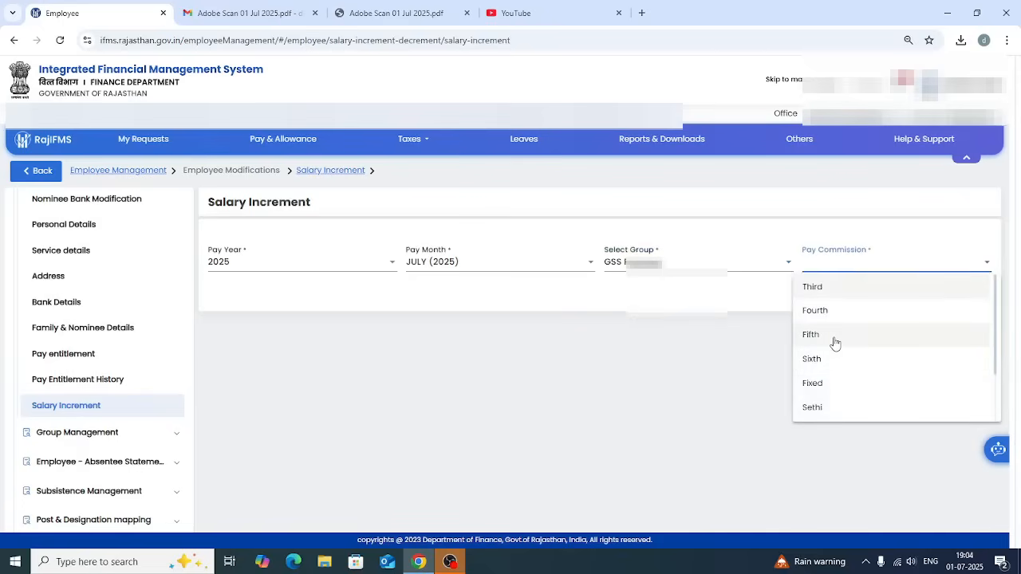
scroll(835, 343, down, 2)
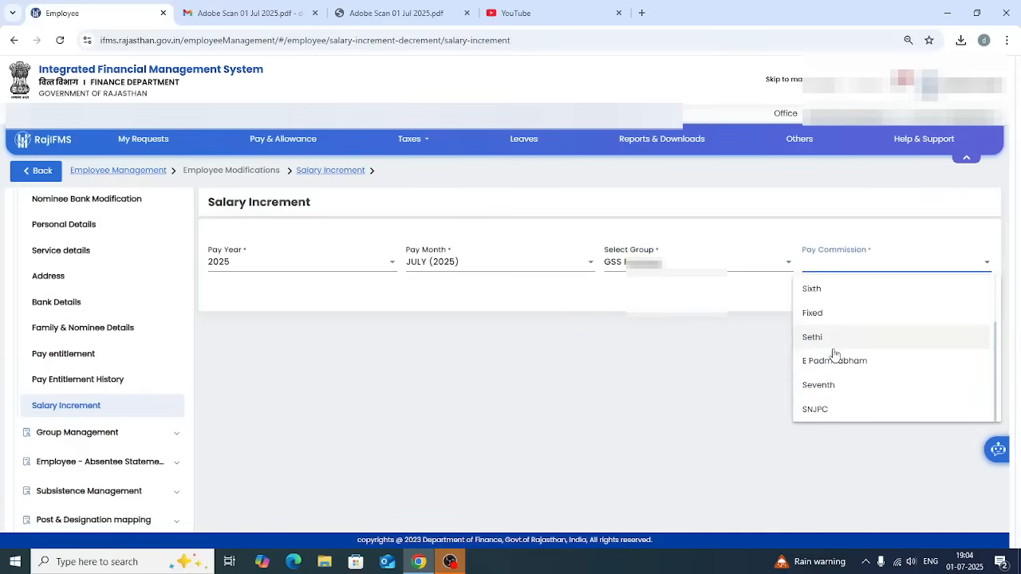
click(817, 388)
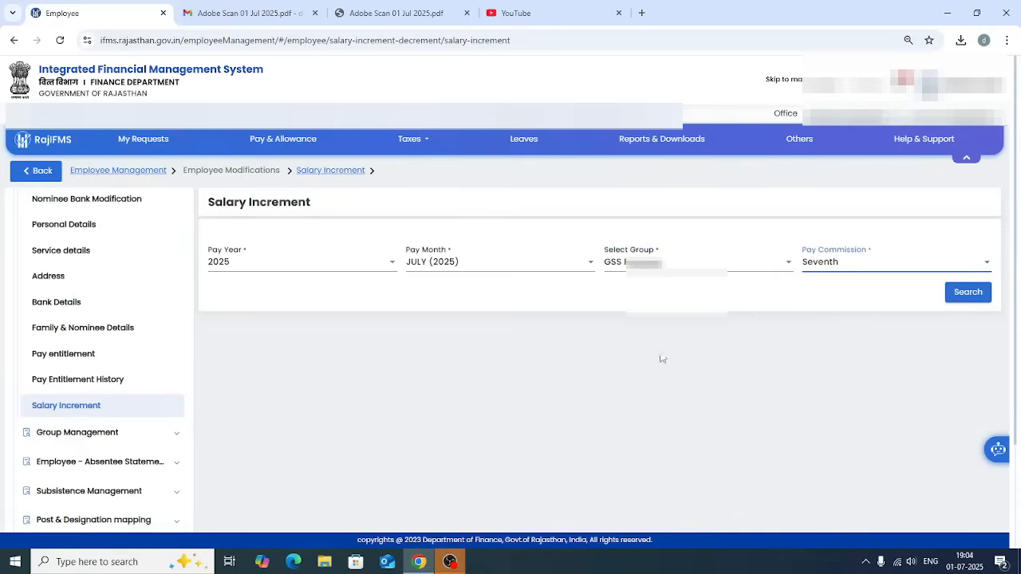
click(963, 296)
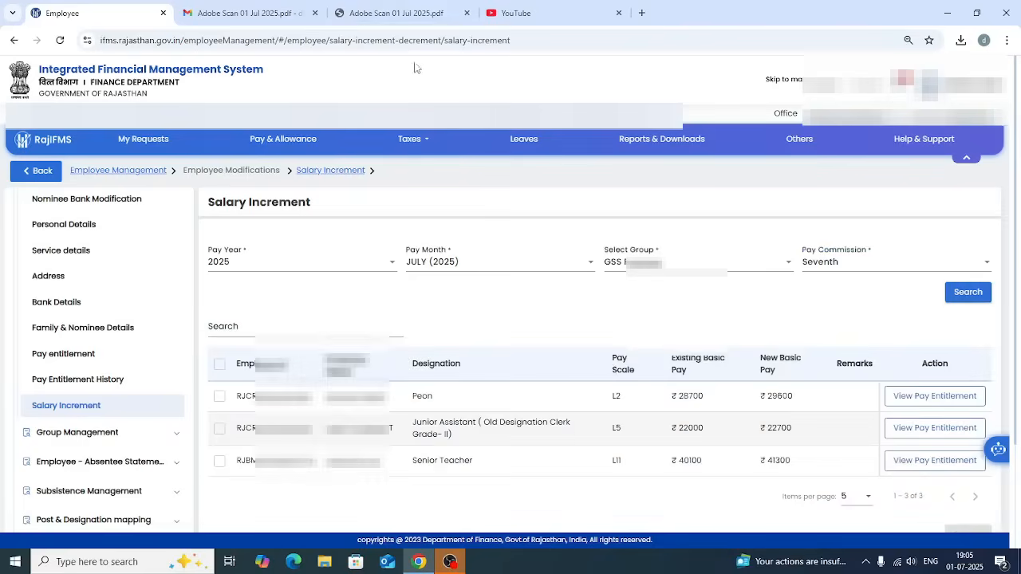
Check the scanned increment certificate in Adobe Scan 01 Jul 2025.pdf and return to the salary increment list.
click(414, 14)
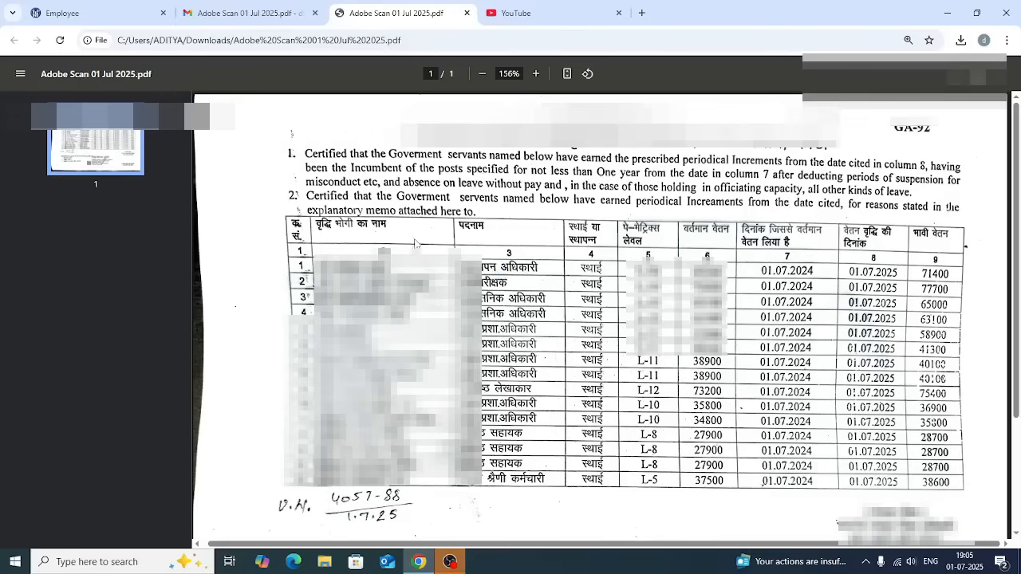
click(76, 16)
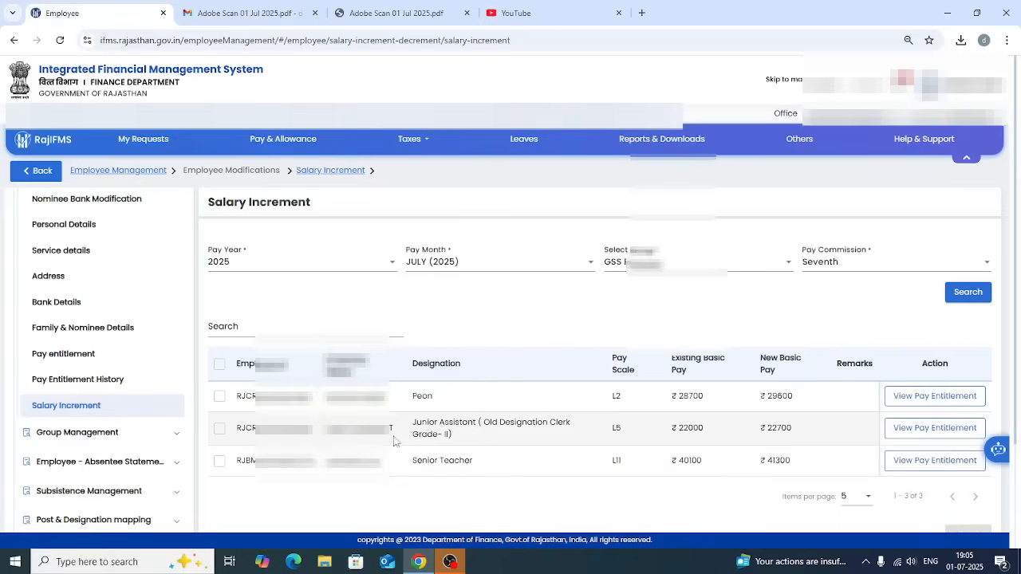
Select only the Junior Assistant in the salary increment list, leaving the other employees unselected.
scroll(412, 433, down, 1)
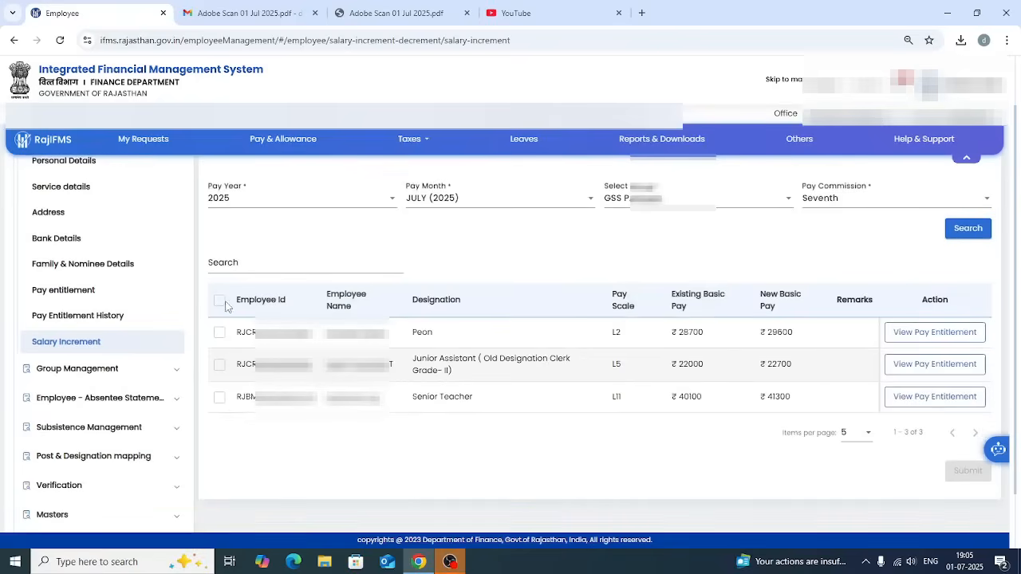
click(219, 304)
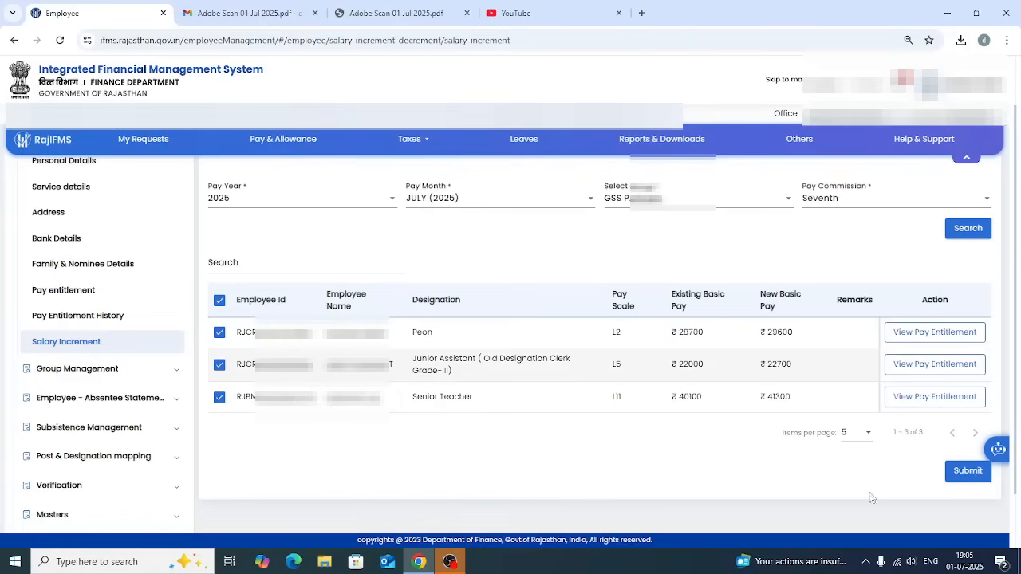
click(220, 303)
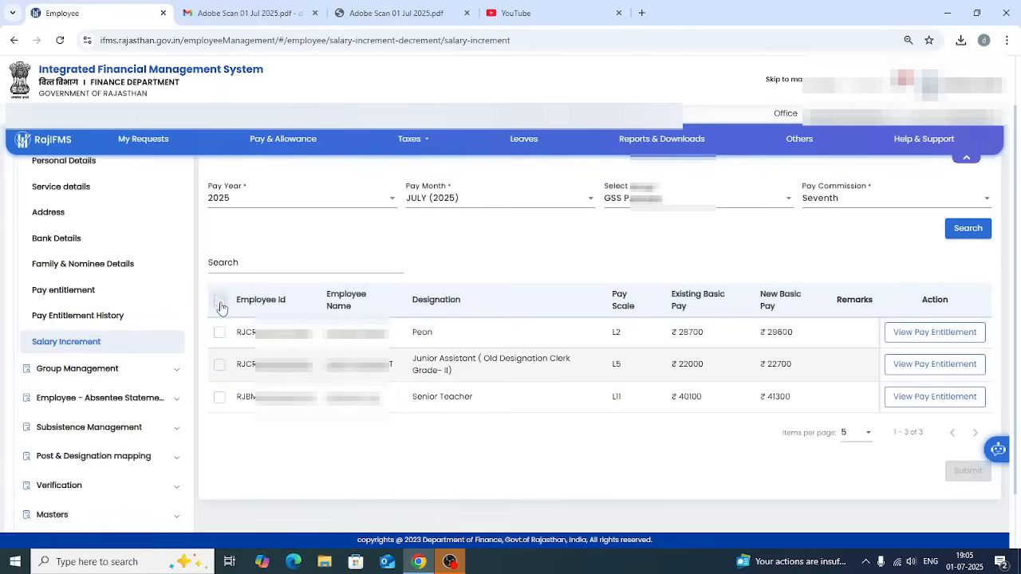
click(219, 366)
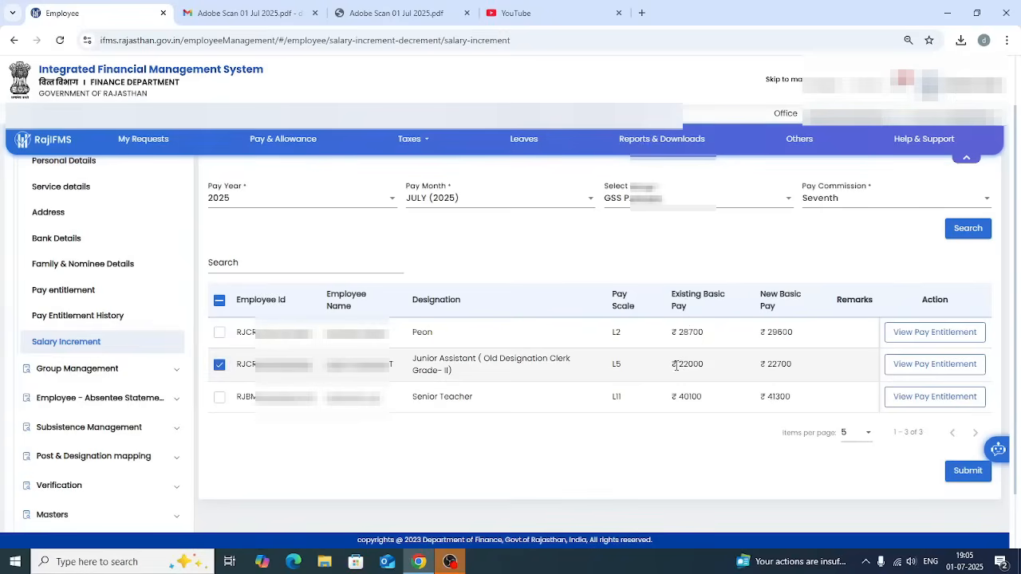
Review the Junior Assistant's existing and new basic pay and compare the current and new pay entitlement details.
drag(672, 367, 707, 370)
drag(762, 363, 802, 367)
click(814, 365)
click(926, 369)
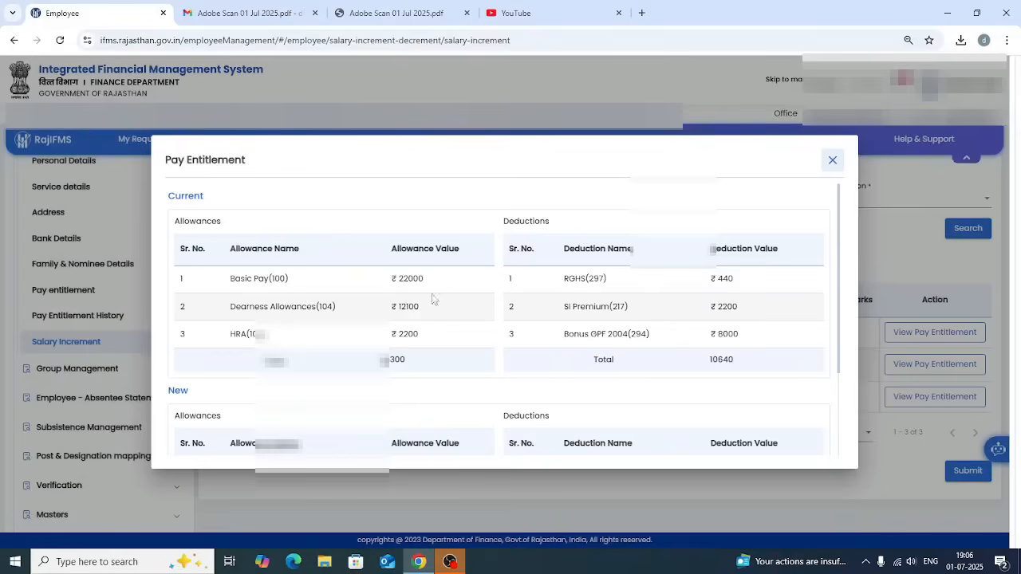
scroll(449, 346, down, 2)
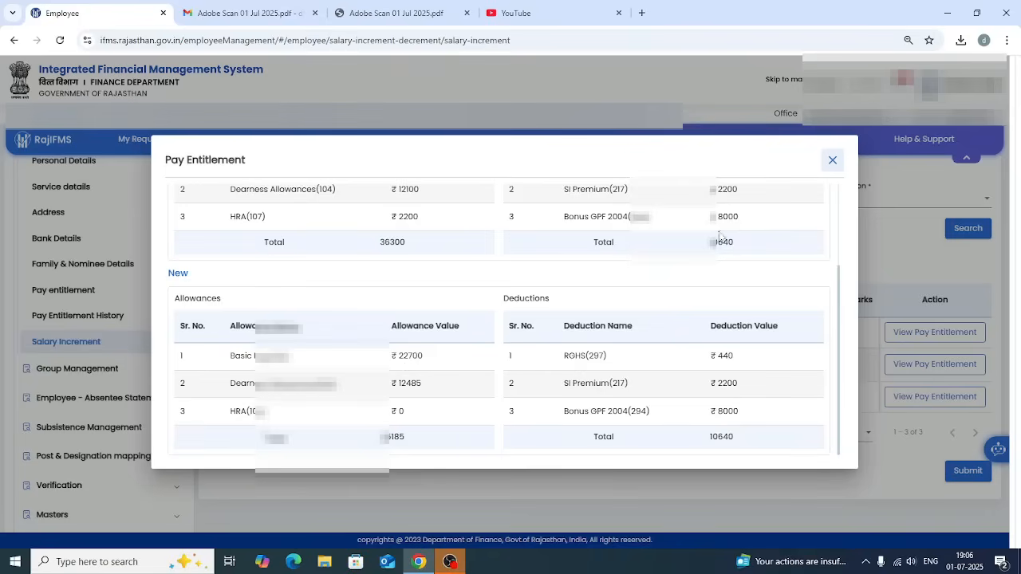
click(832, 160)
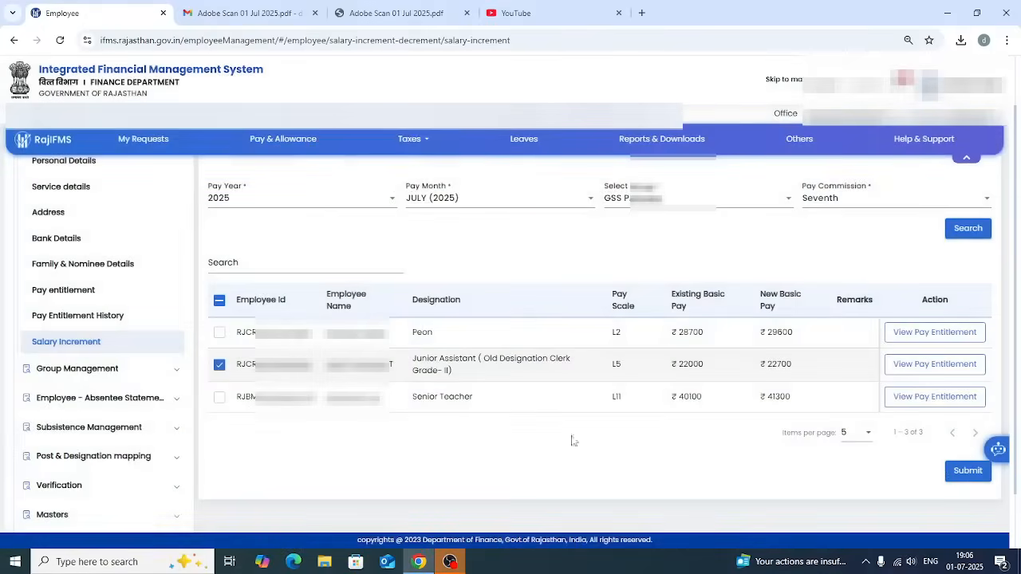
Select all listed employees, then reduce the selection to the Junior Assistant only.
click(219, 303)
click(219, 302)
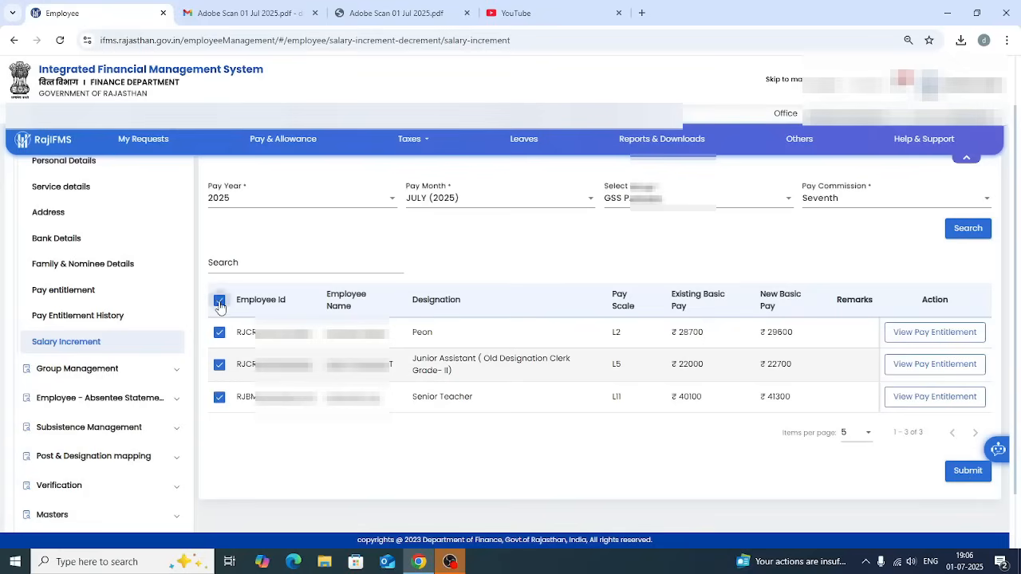
click(219, 365)
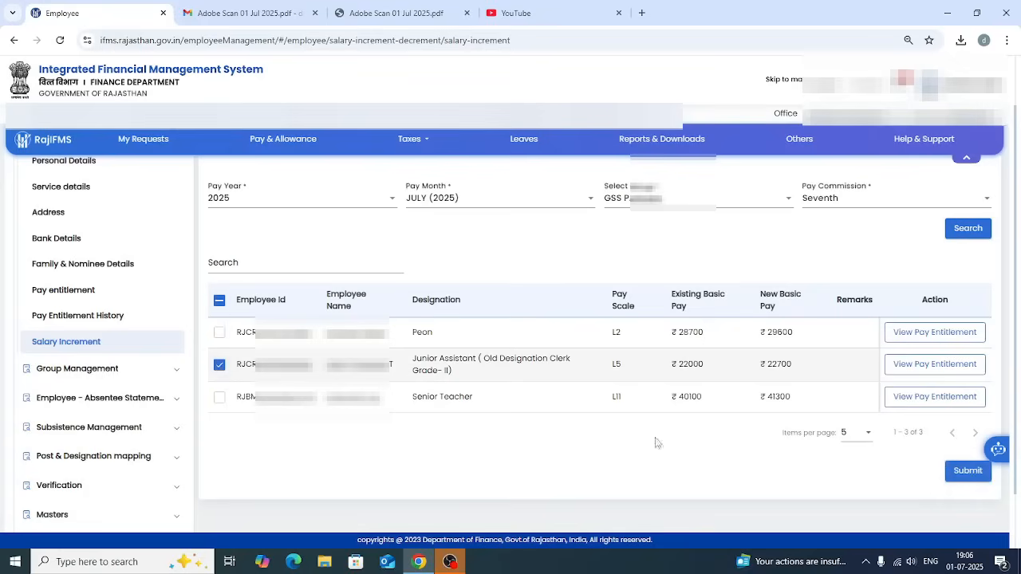
Submit the Junior Assistant's salary increment, declaring the IPR received and all details verified, and close the increment status.
click(955, 474)
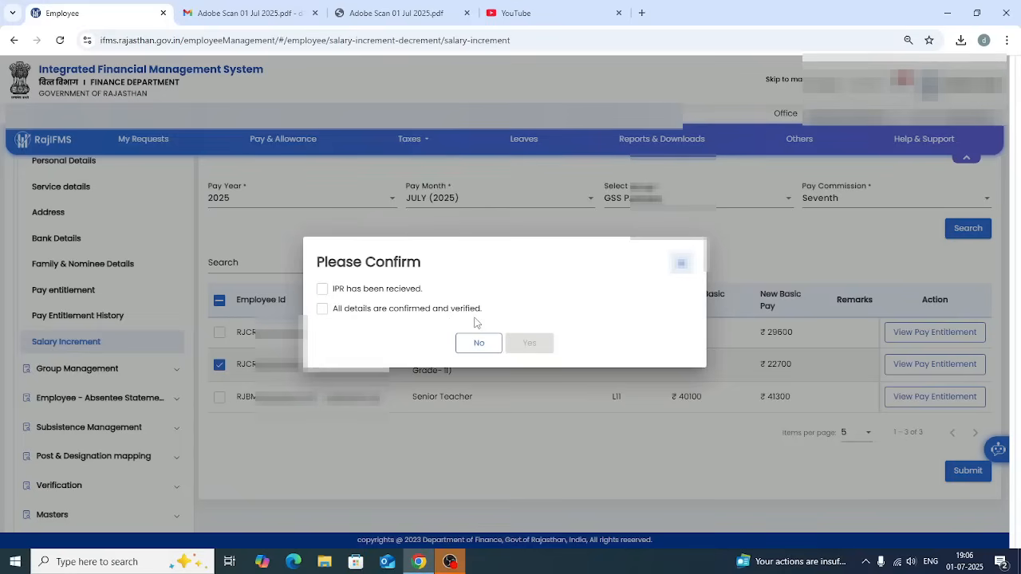
click(322, 289)
click(322, 308)
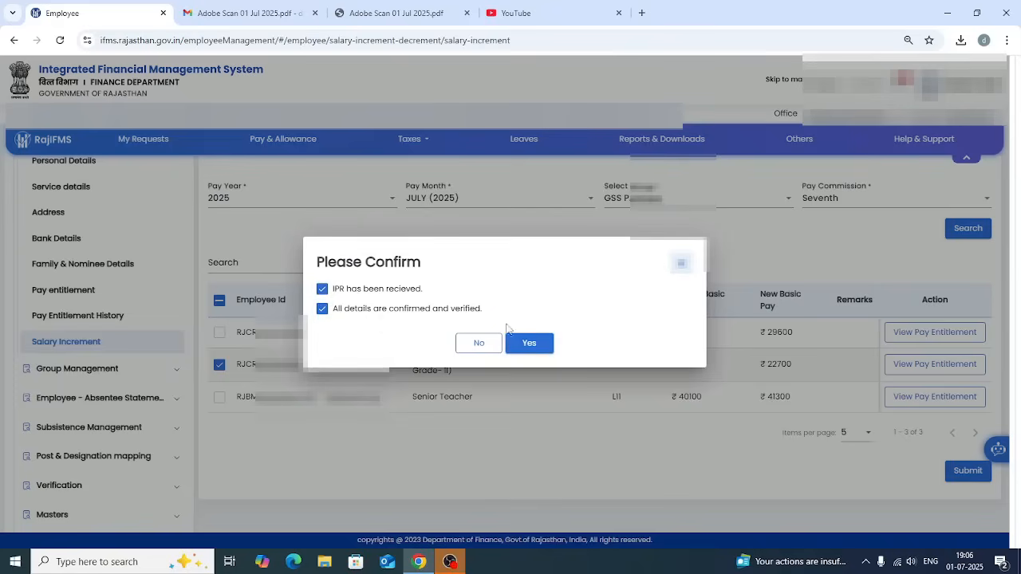
click(525, 343)
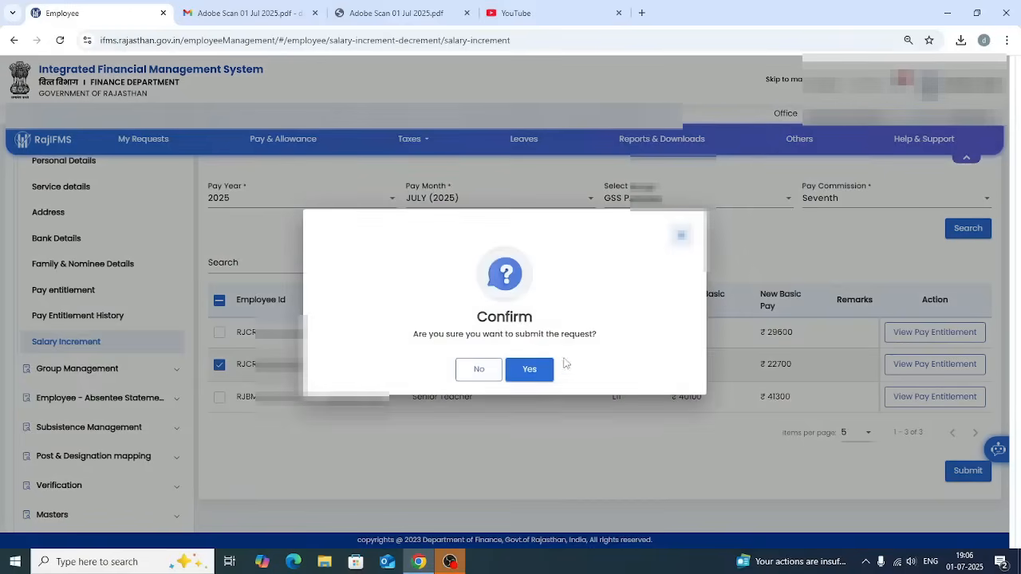
click(537, 375)
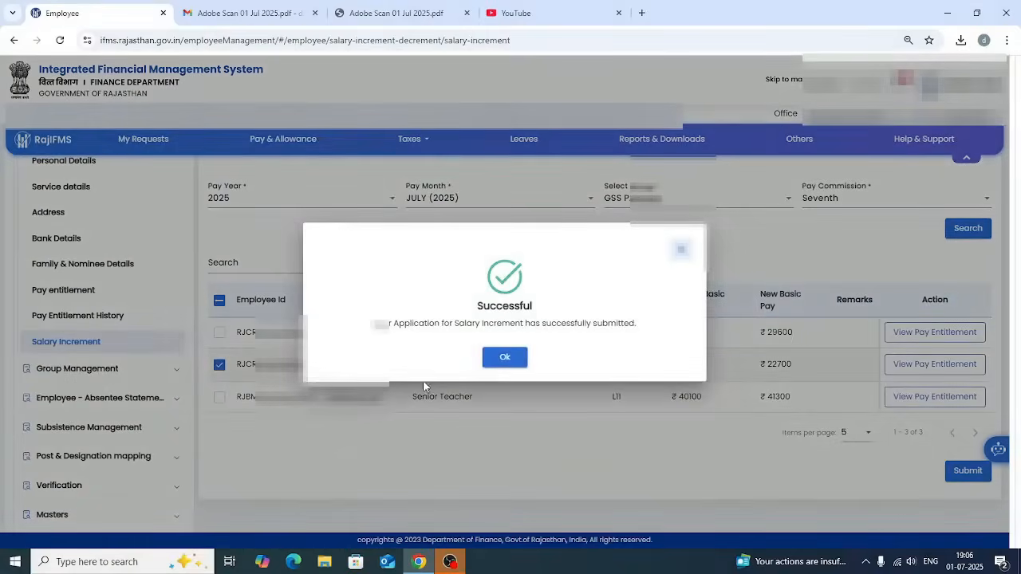
click(505, 358)
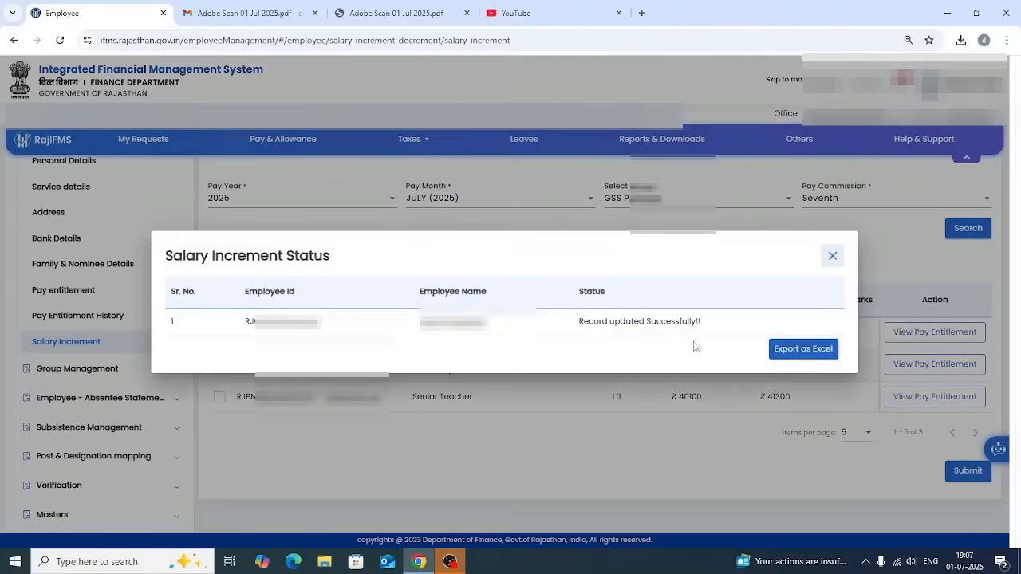
click(832, 257)
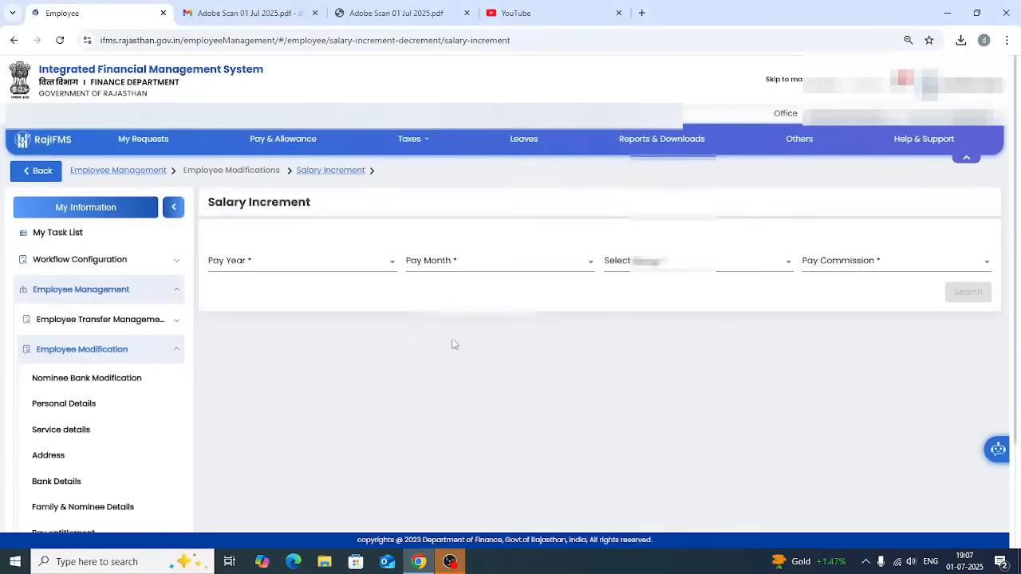
Search the salary increment list again for 2025, JULY (2025), the same GSS group and Seventh pay commission to check the submitted increment.
click(303, 272)
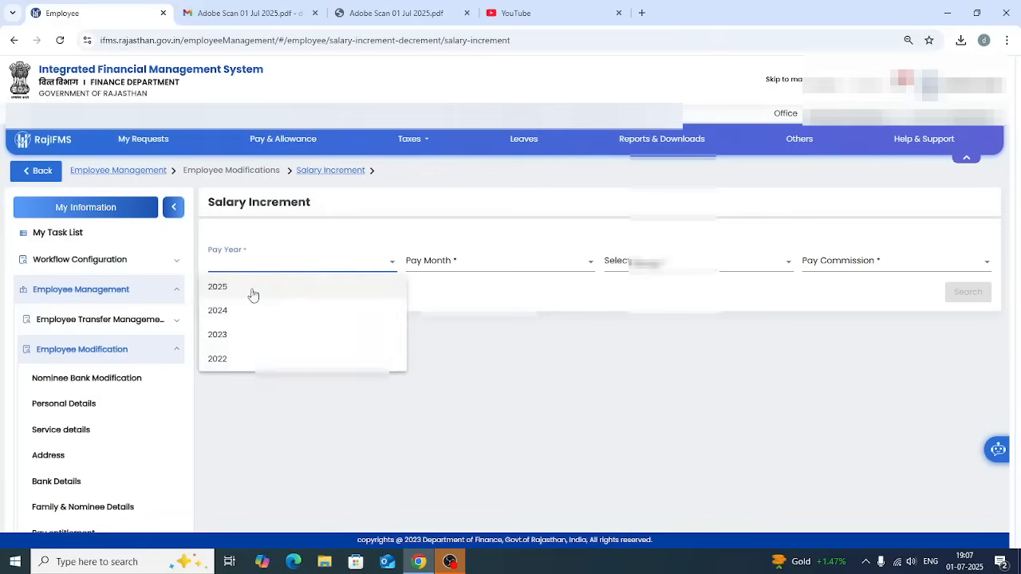
click(253, 289)
click(454, 273)
click(444, 287)
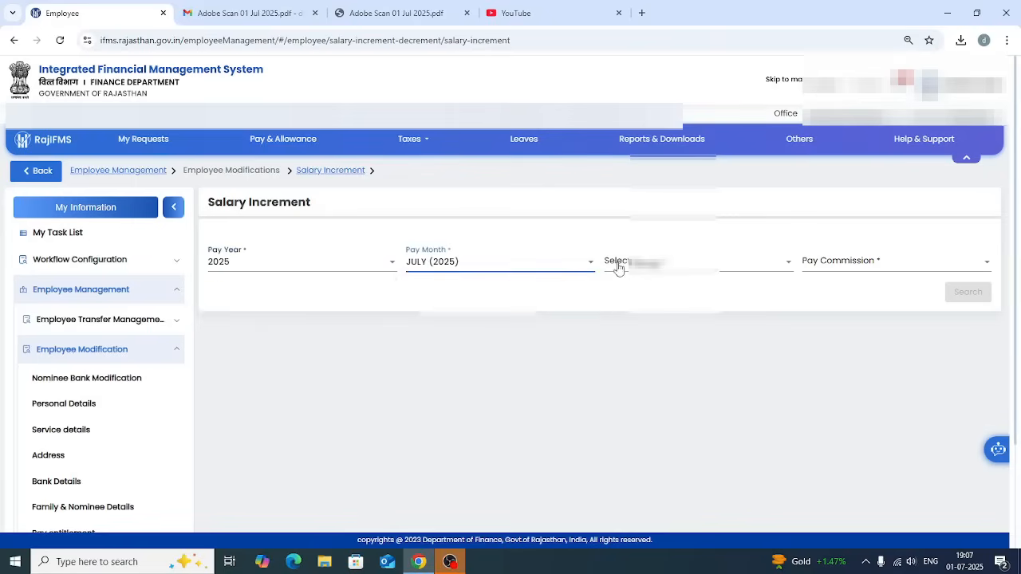
click(615, 266)
click(816, 269)
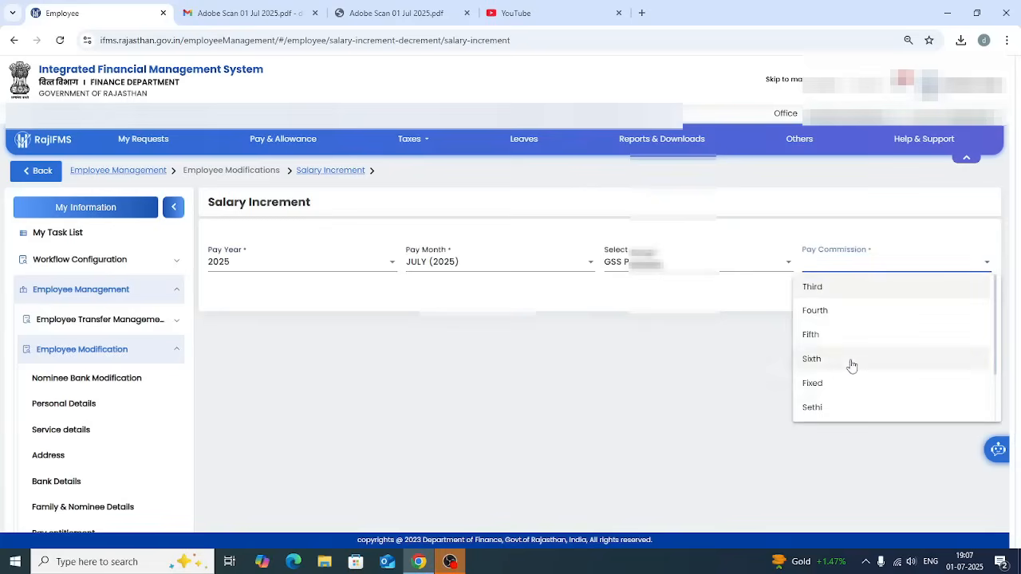
scroll(850, 362, down, 2)
click(829, 386)
click(961, 295)
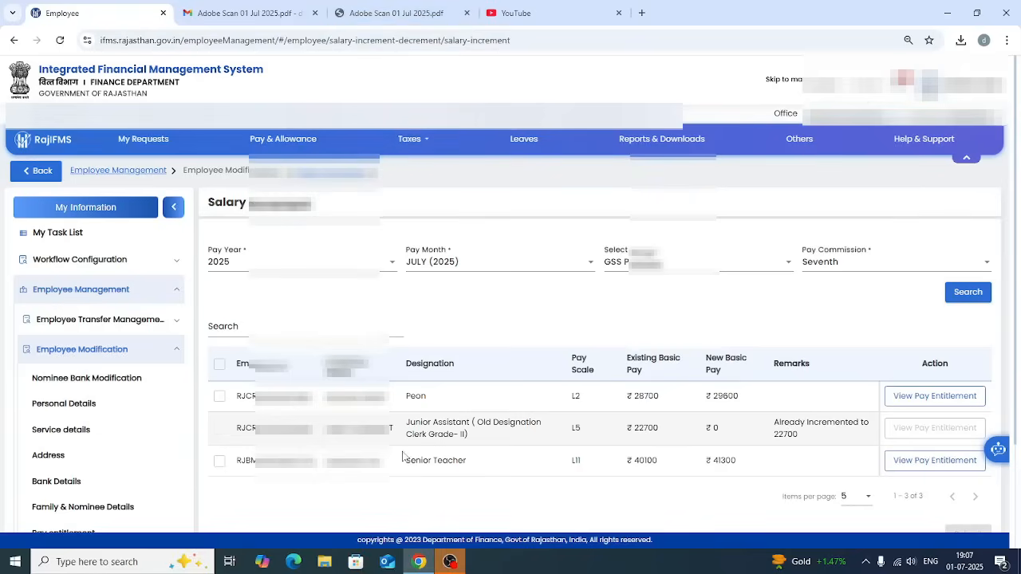
Open the individual Allowance Sanction page among the salary sanctions.
scroll(112, 424, down, 3)
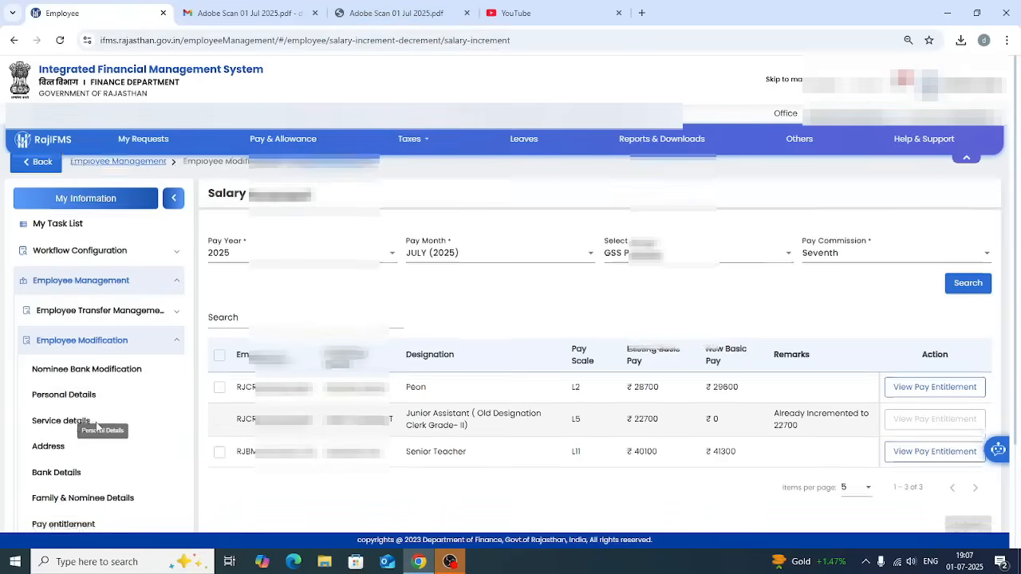
scroll(120, 426, down, 3)
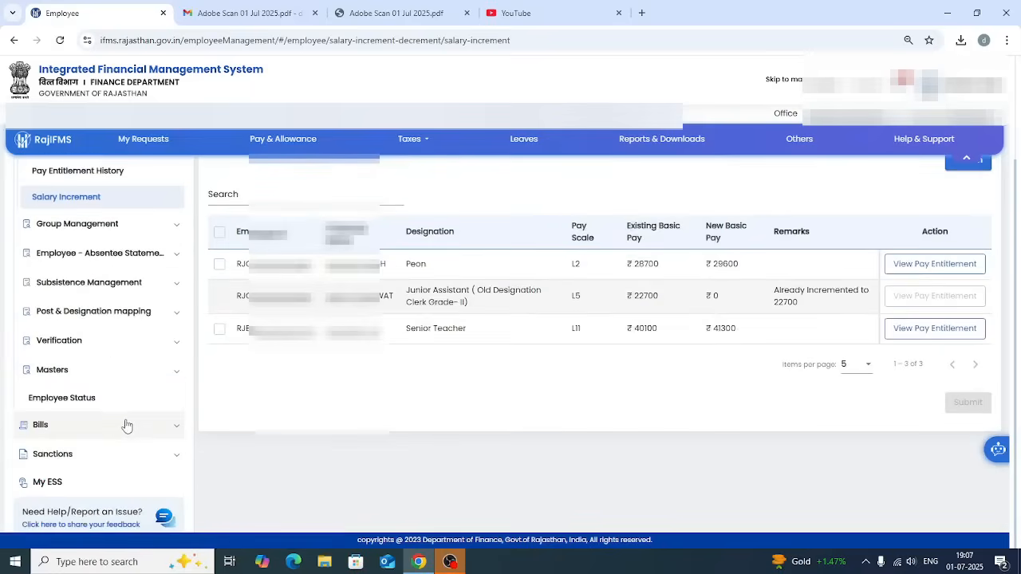
click(102, 454)
scroll(110, 445, down, 3)
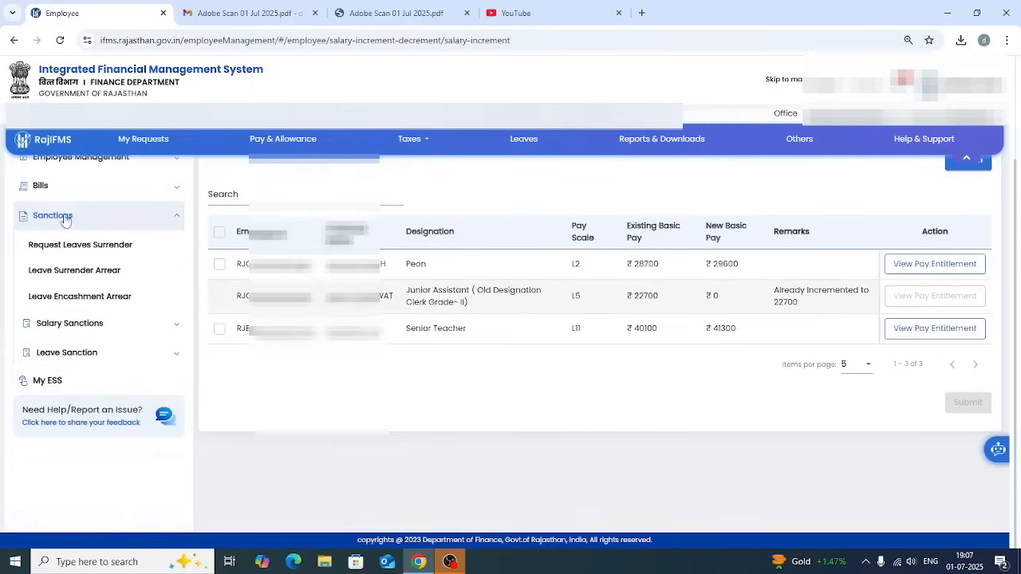
click(166, 324)
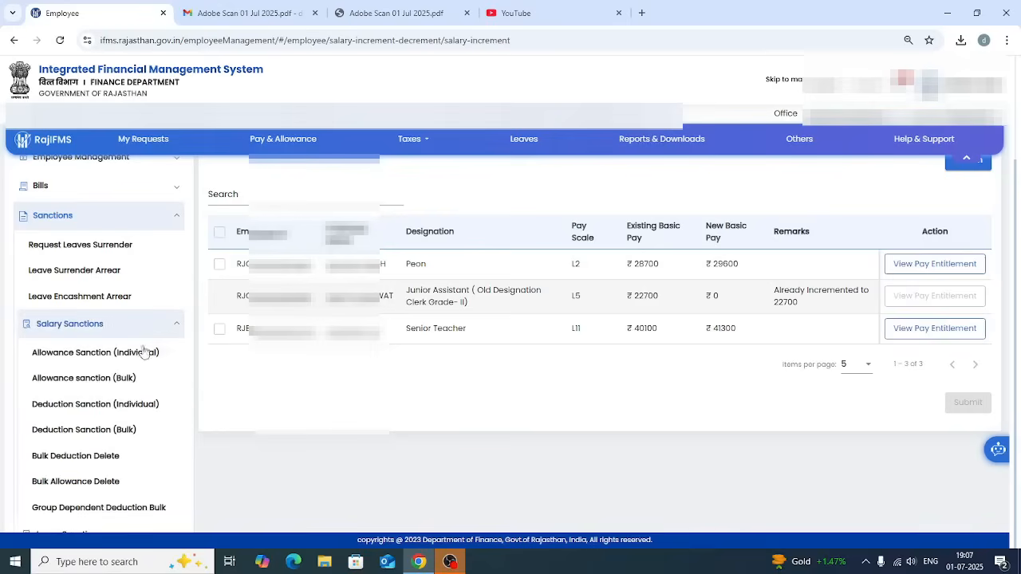
click(78, 354)
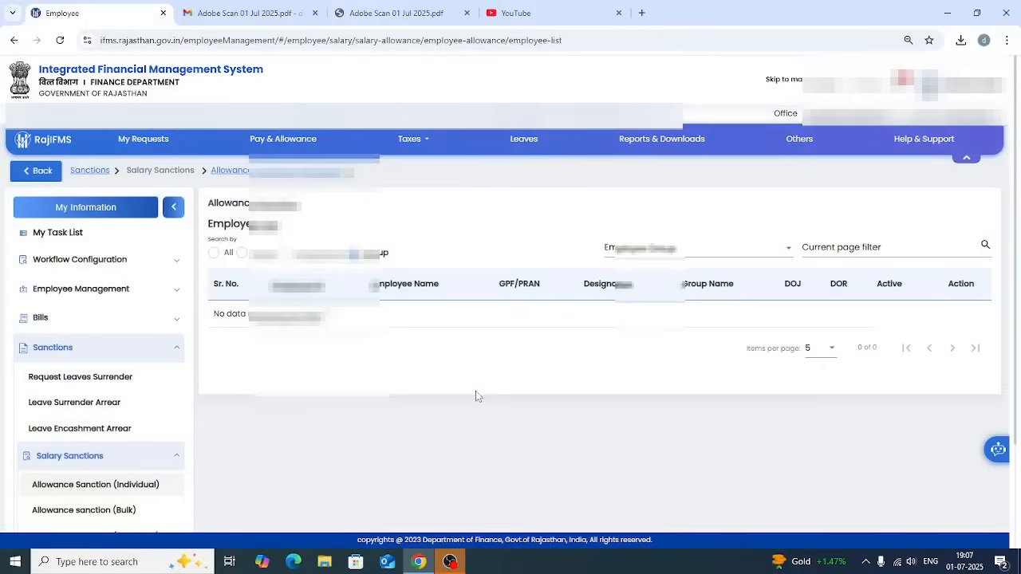
List the employees of the GSS group and initiate an allowance sanction for the Junior Assistant.
click(618, 247)
click(608, 339)
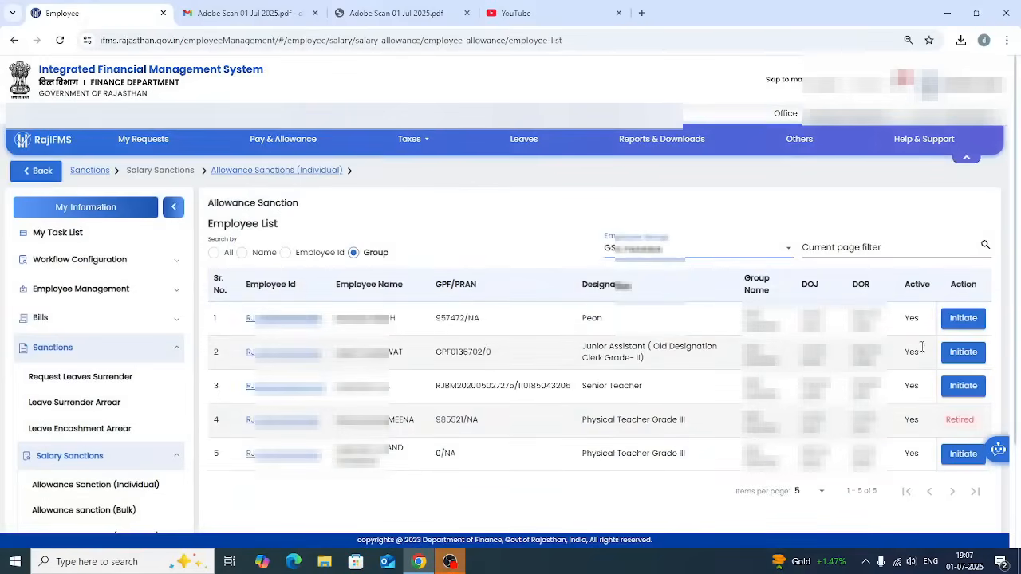
click(962, 353)
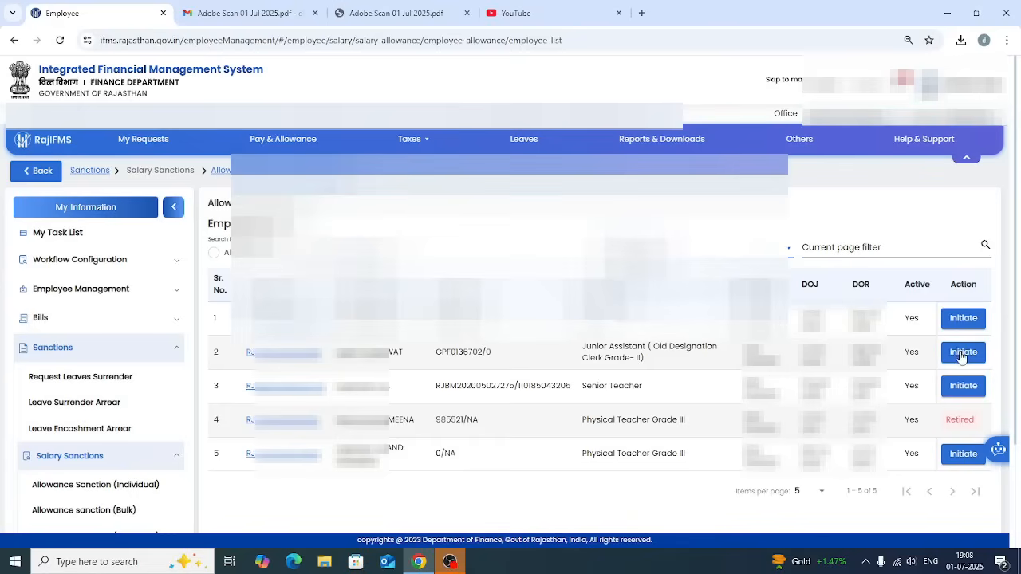
scroll(422, 353, down, 4)
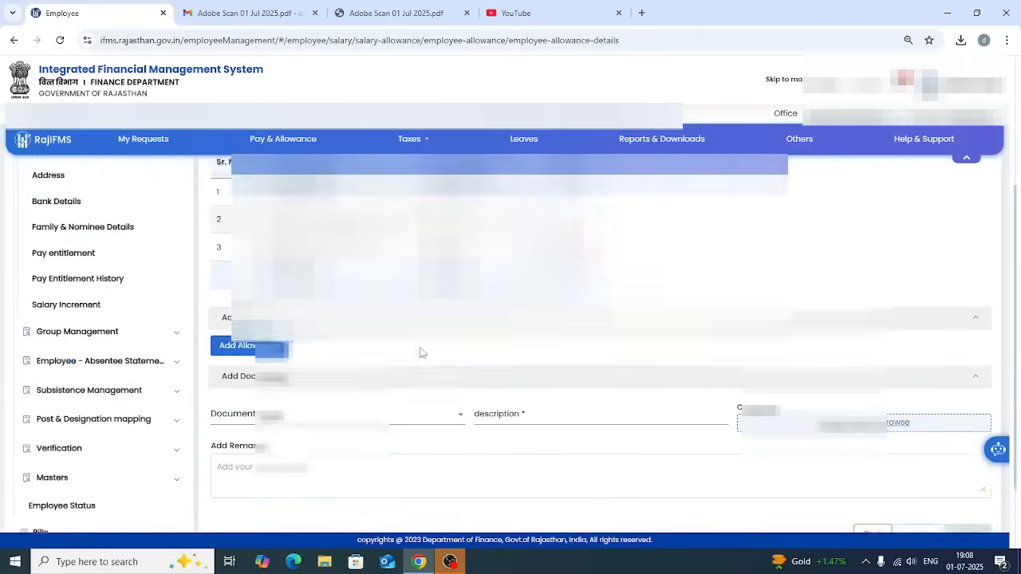
scroll(420, 351, up, 1)
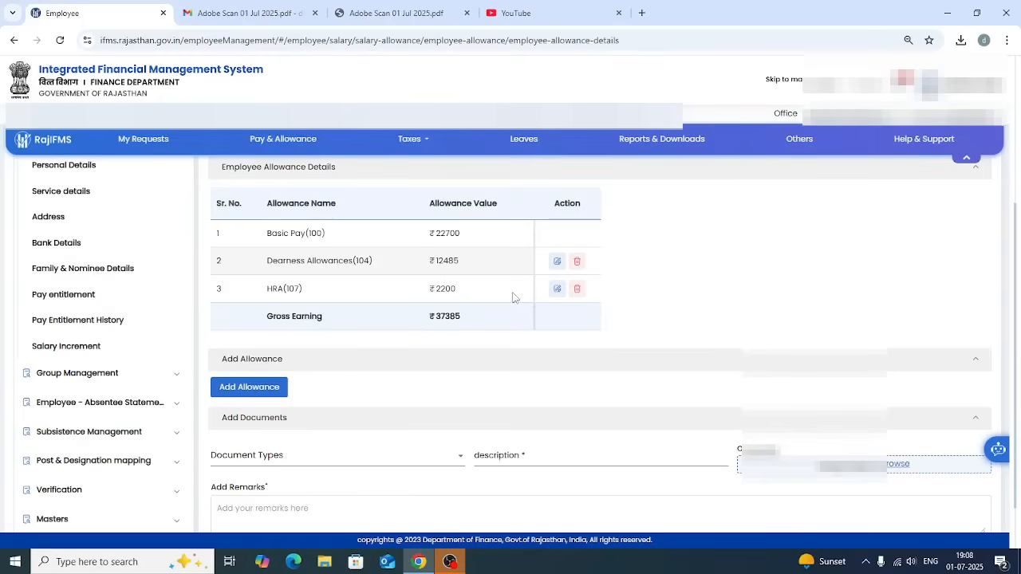
click(556, 291)
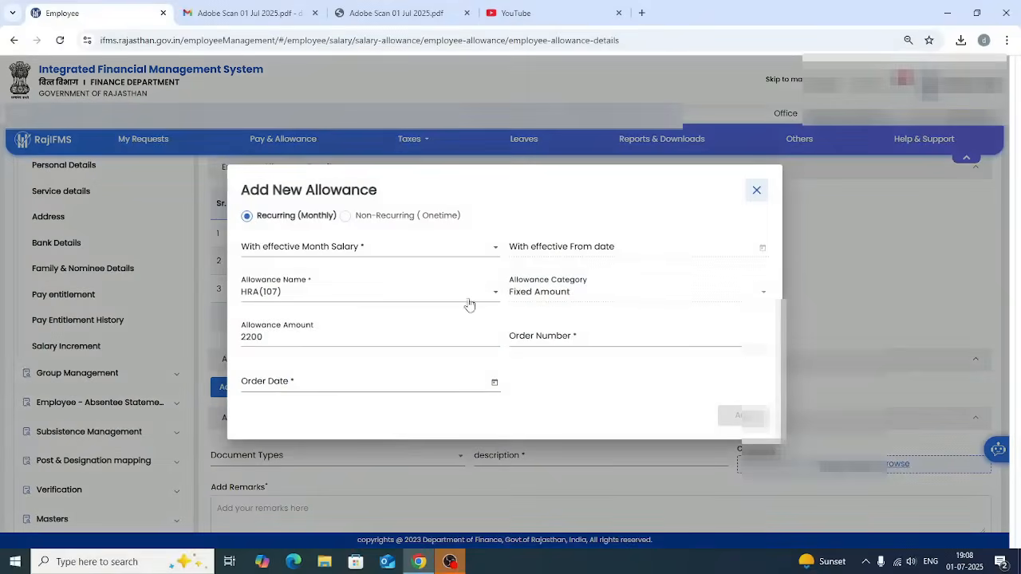
click(438, 253)
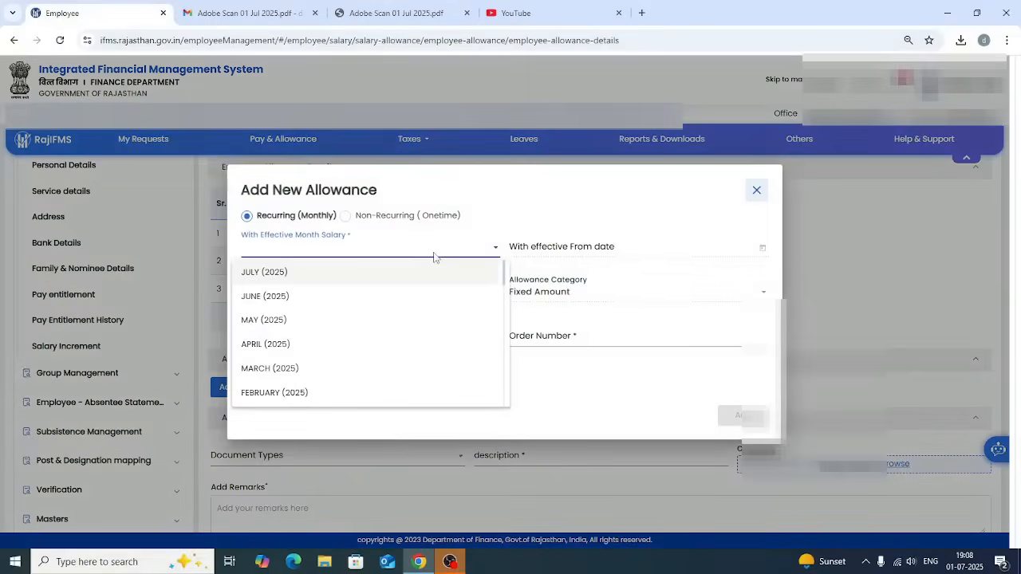
click(266, 276)
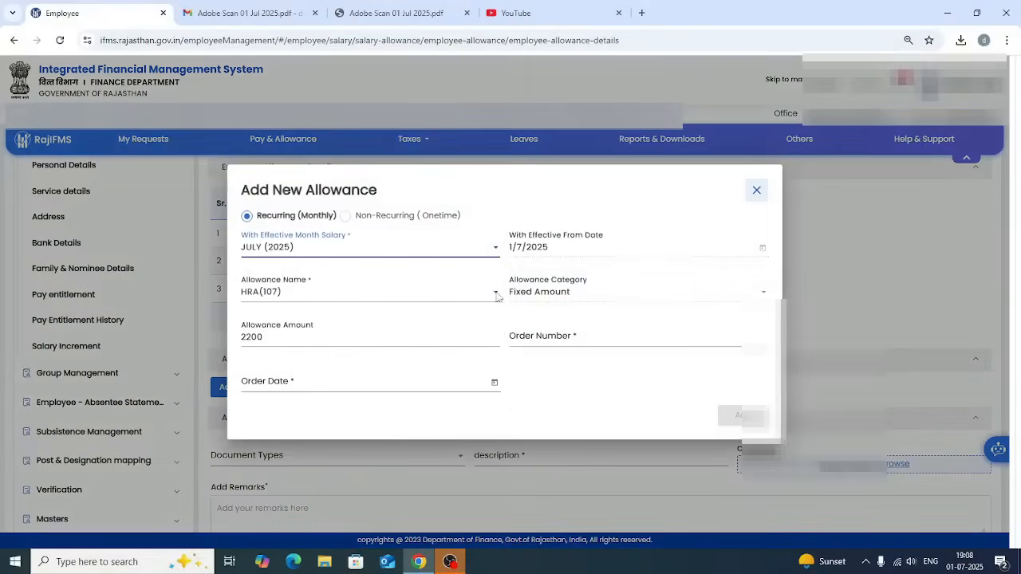
drag(276, 339, 232, 342)
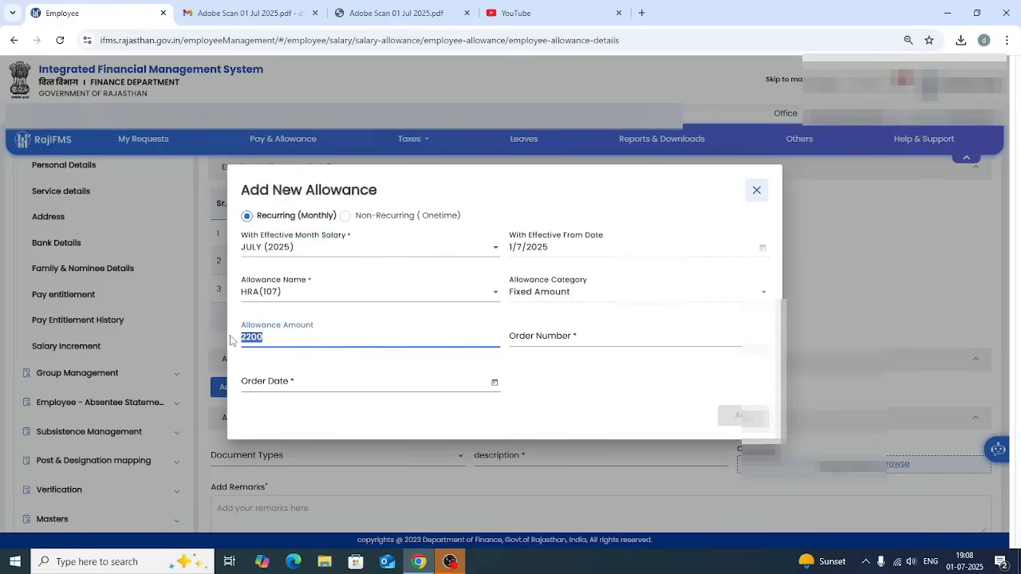
text(27)
click(756, 192)
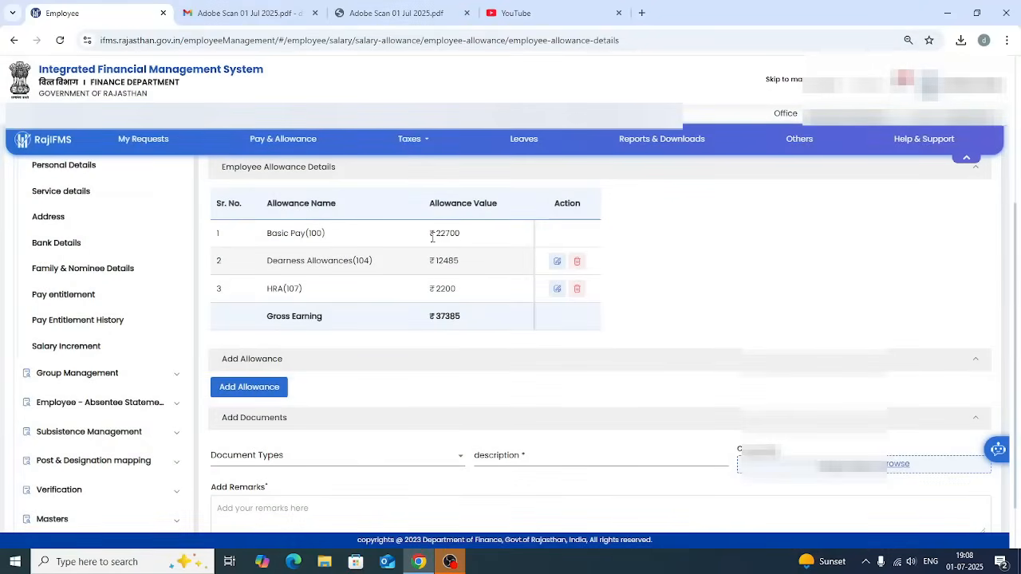
Edit the Junior Assistant's HRA(107) allowance, setting the amount to 2270 and filling in the order number.
click(554, 291)
click(289, 337)
drag(289, 338, 233, 341)
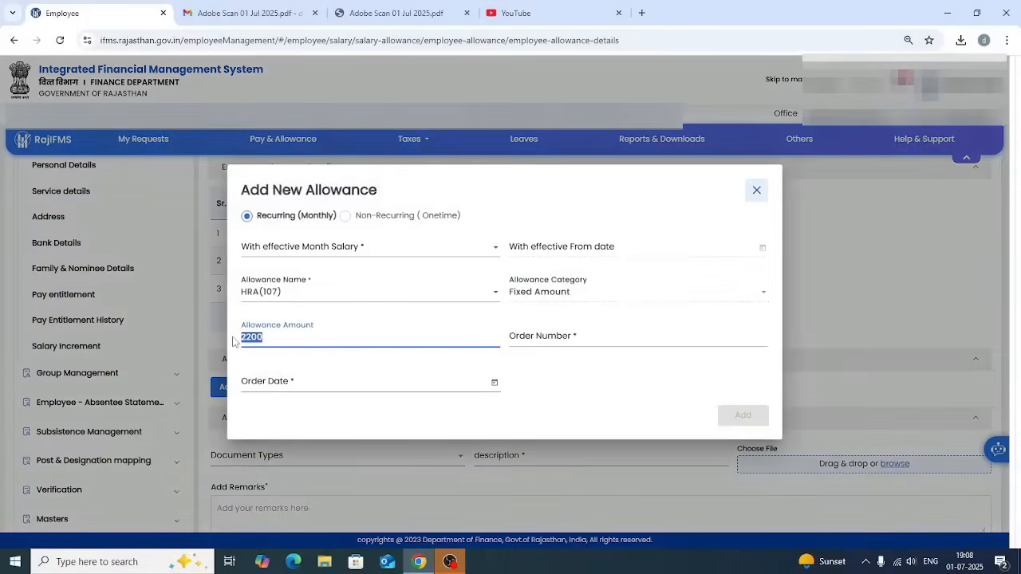
text(22)
click(576, 338)
text(123)
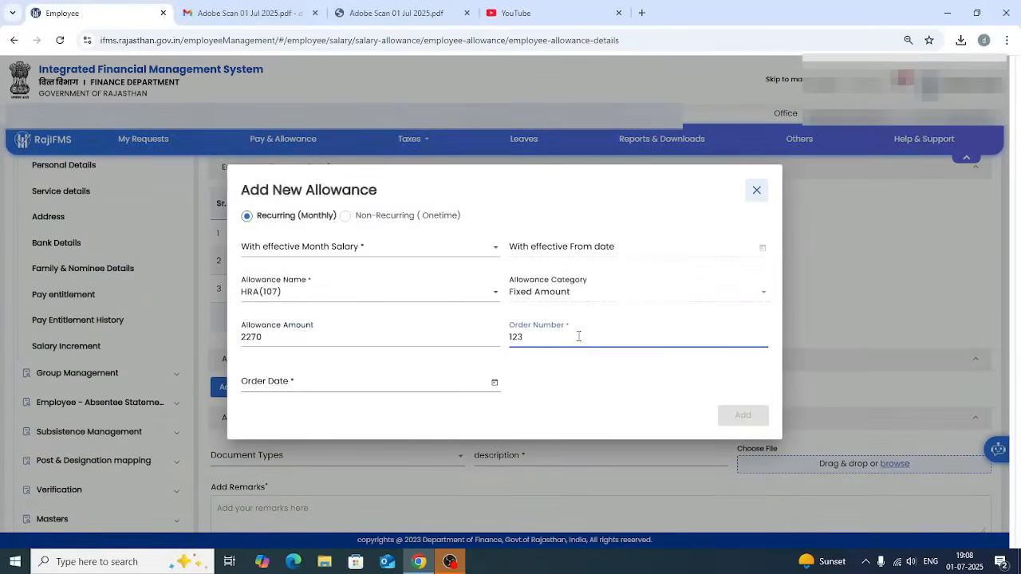
Set the HRA order date to 1/7/2025 and the effective month salary to JULY (2025), and add the revised allowance.
click(495, 383)
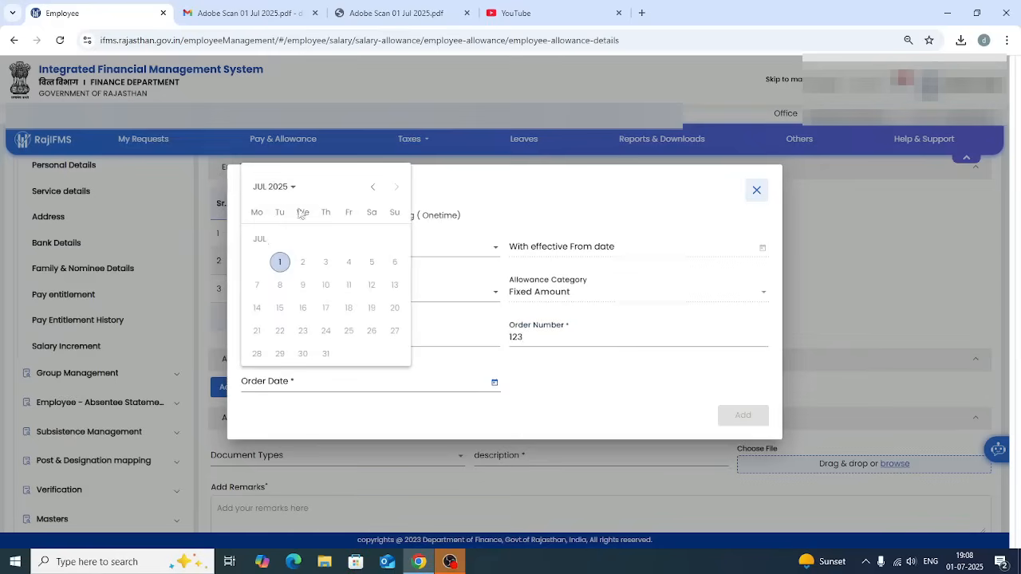
click(280, 264)
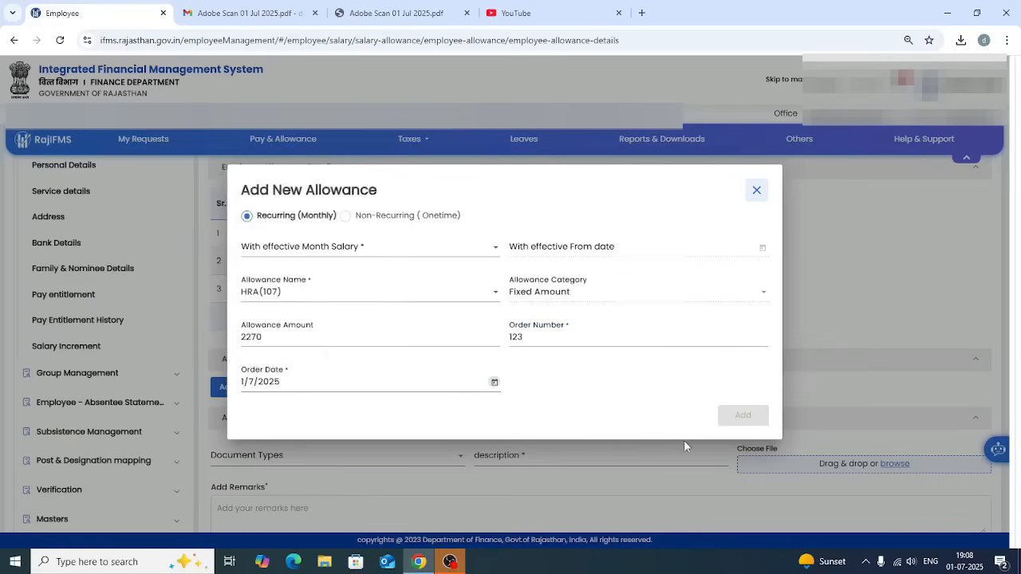
click(355, 252)
click(316, 271)
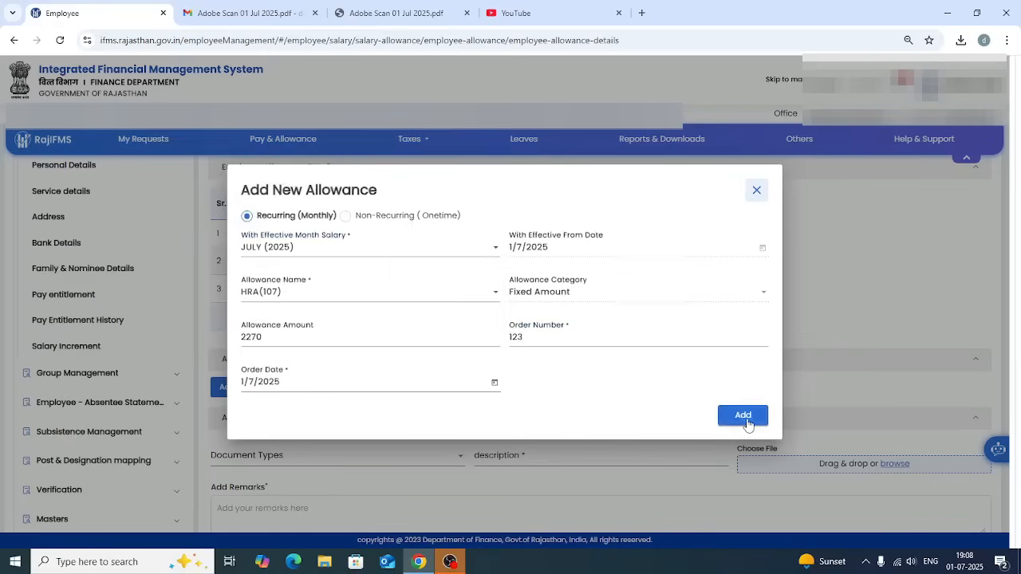
click(743, 416)
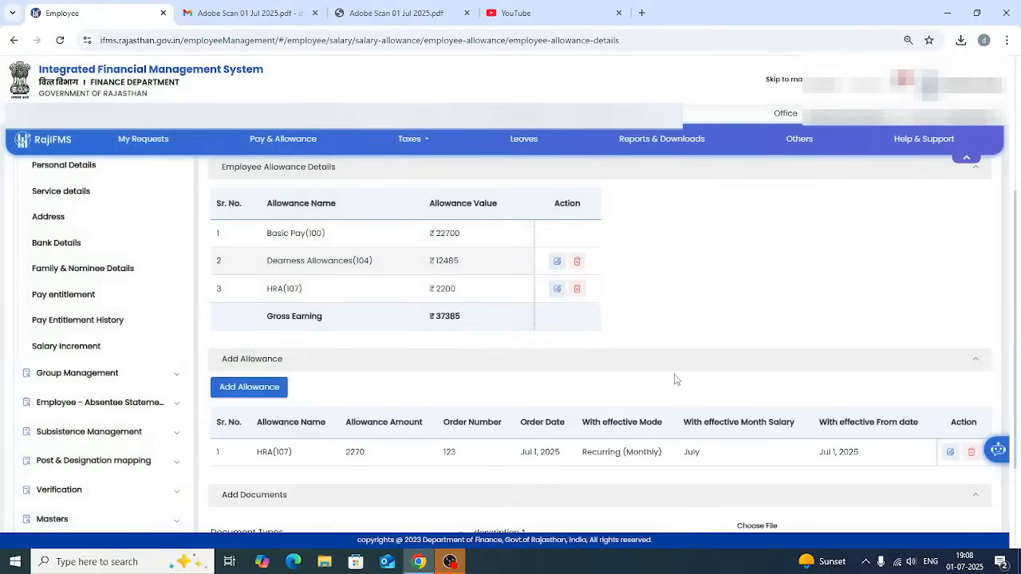
Submit the HRA allowance sanction request without documents or remarks, confirm it and close the submission notice.
scroll(674, 380, down, 2)
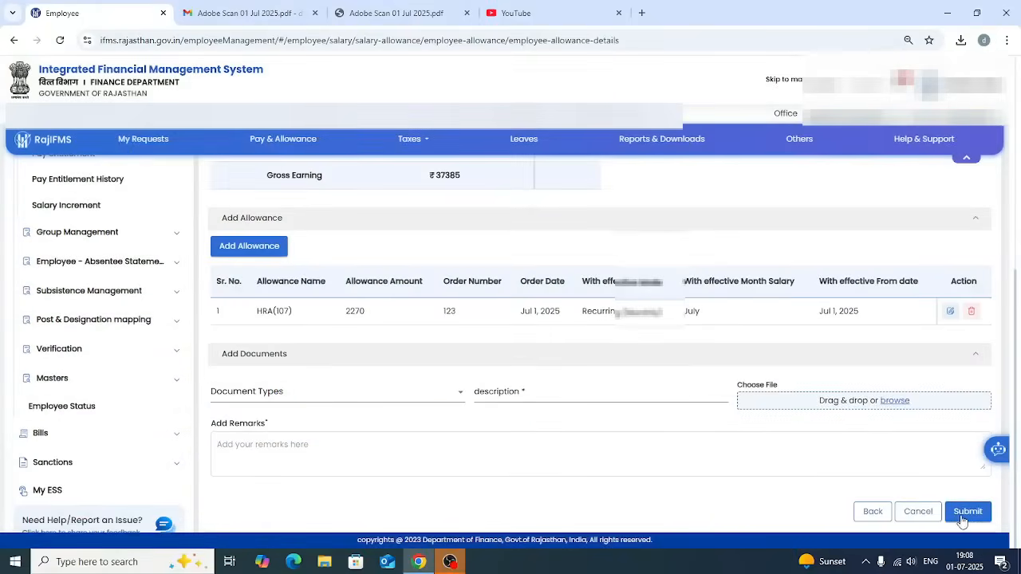
click(967, 511)
click(529, 370)
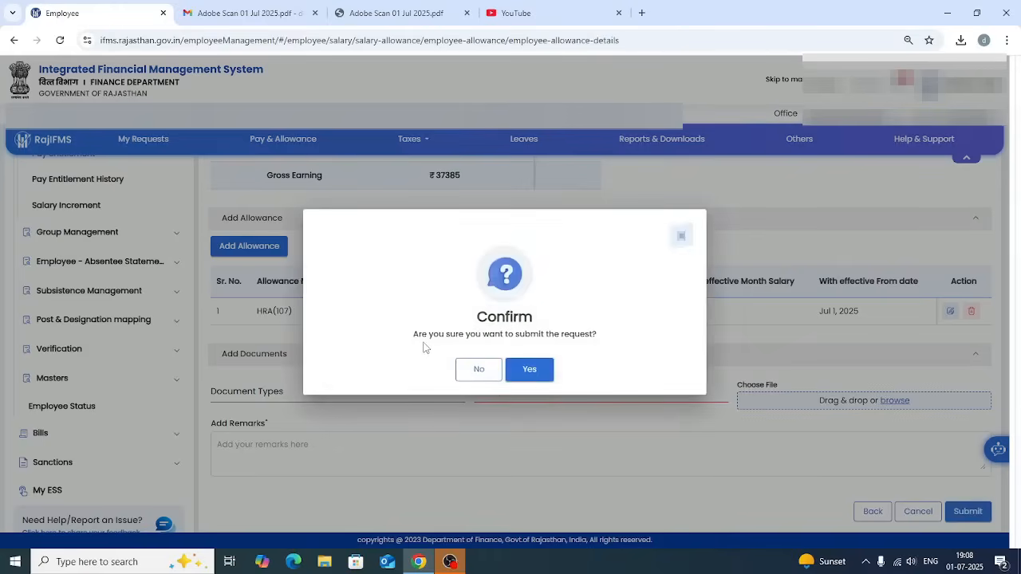
click(540, 378)
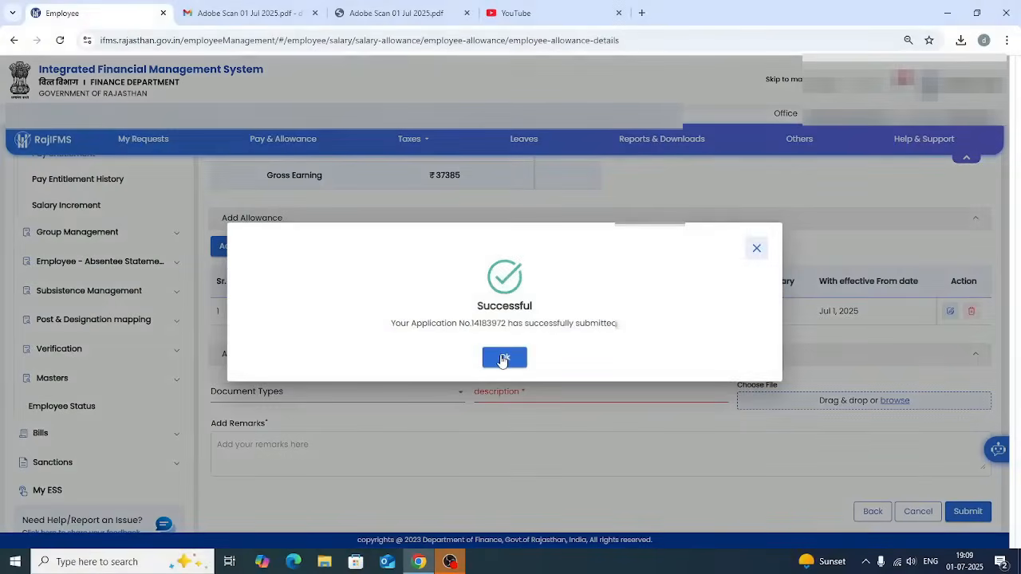
click(503, 359)
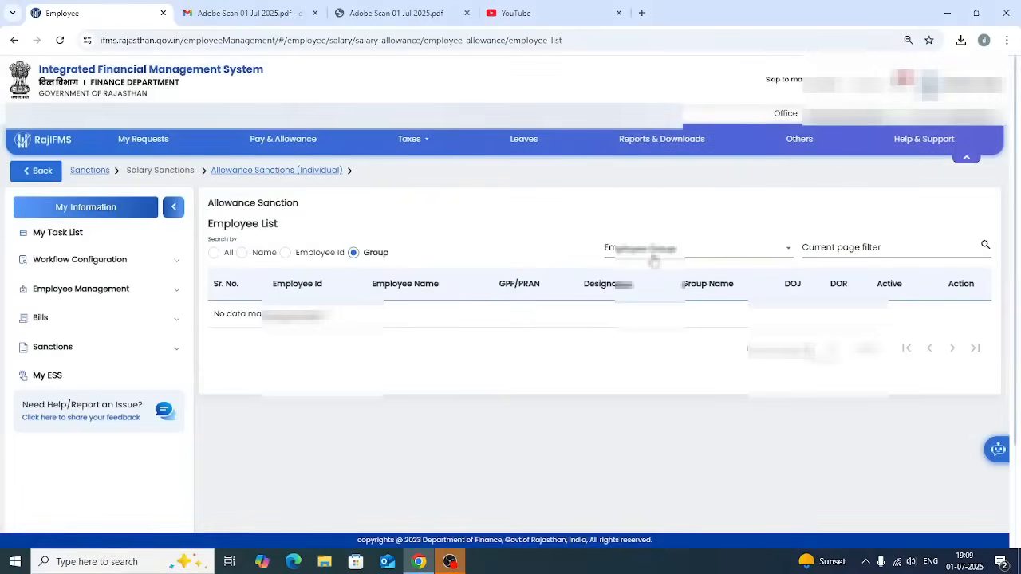
List the GSS group again and reopen the Junior Assistant's allowance details to check the HRA amount.
click(655, 250)
click(627, 335)
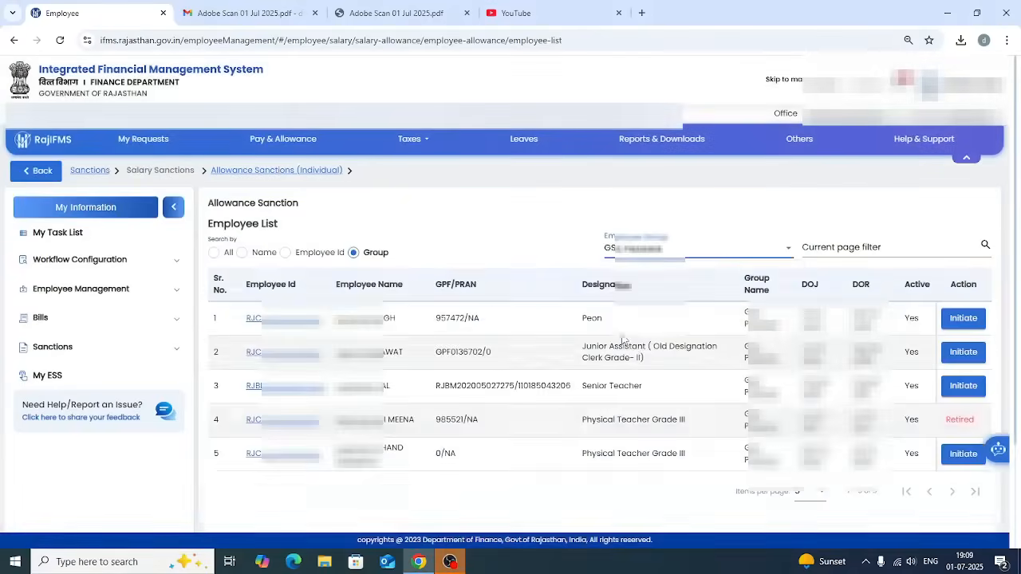
click(963, 354)
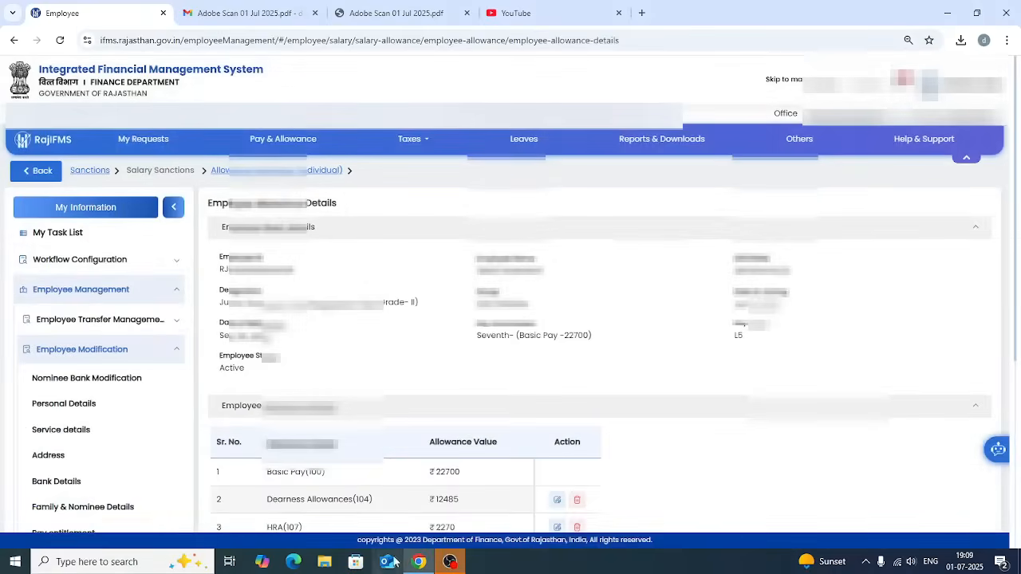
drag(268, 533, 443, 541)
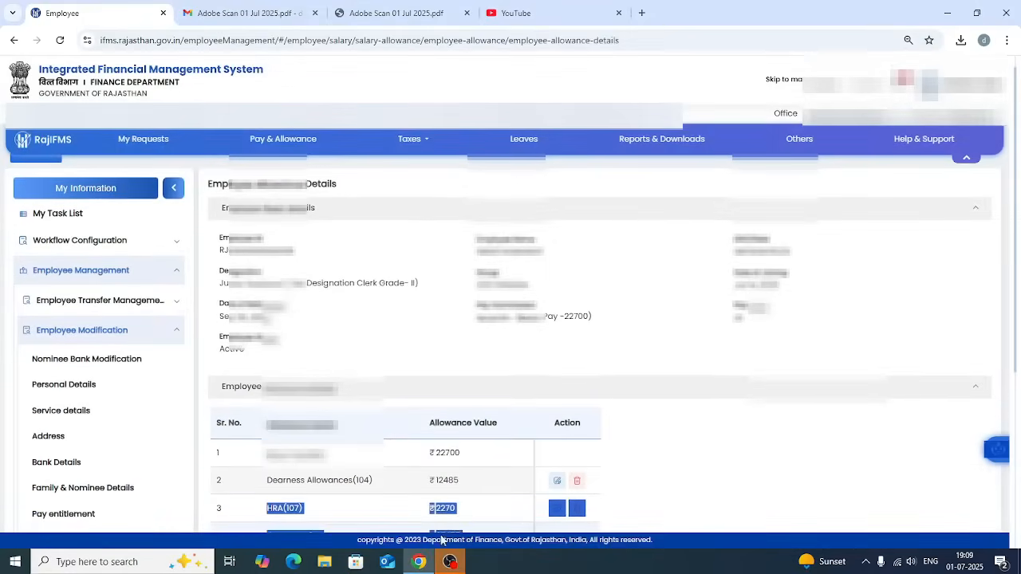
click(501, 506)
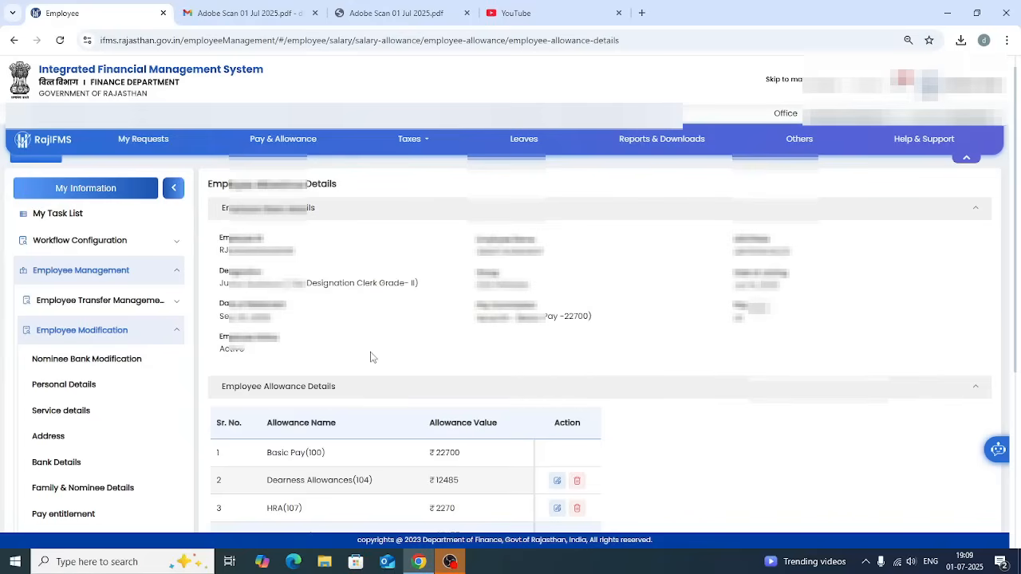
Open the Pay Entitlement modification for the Senior Teacher in the GSS group.
click(55, 517)
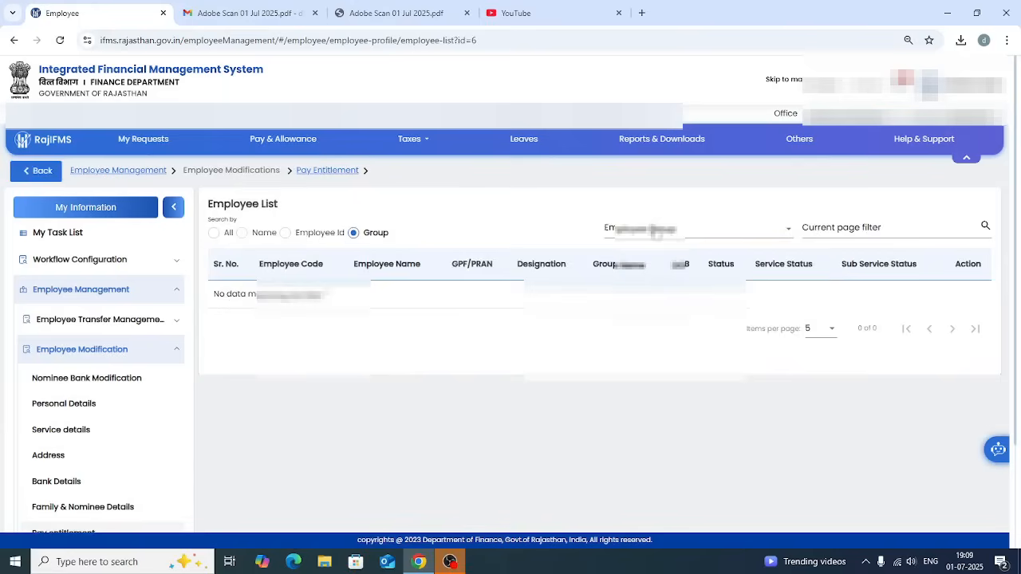
click(656, 229)
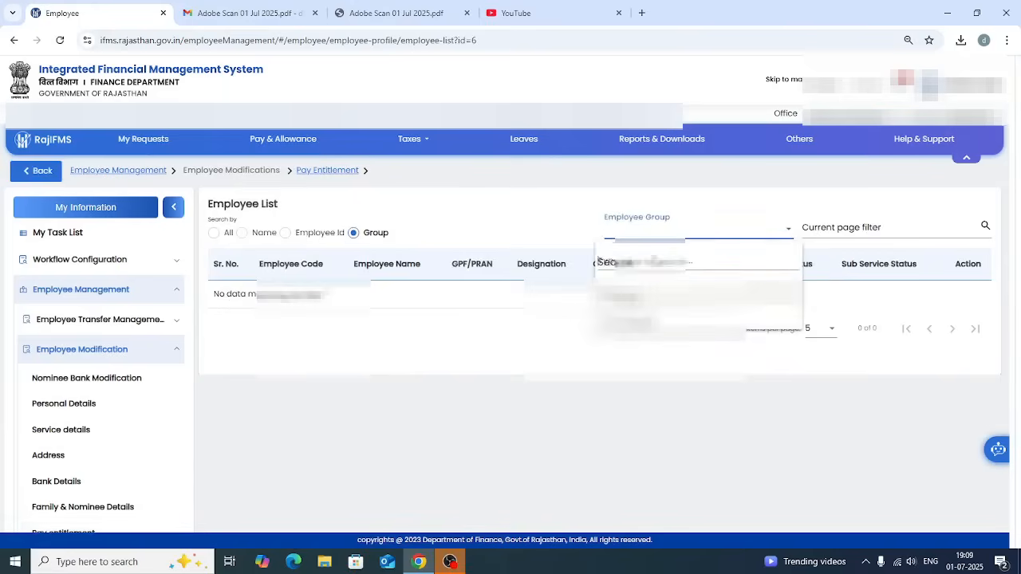
click(638, 264)
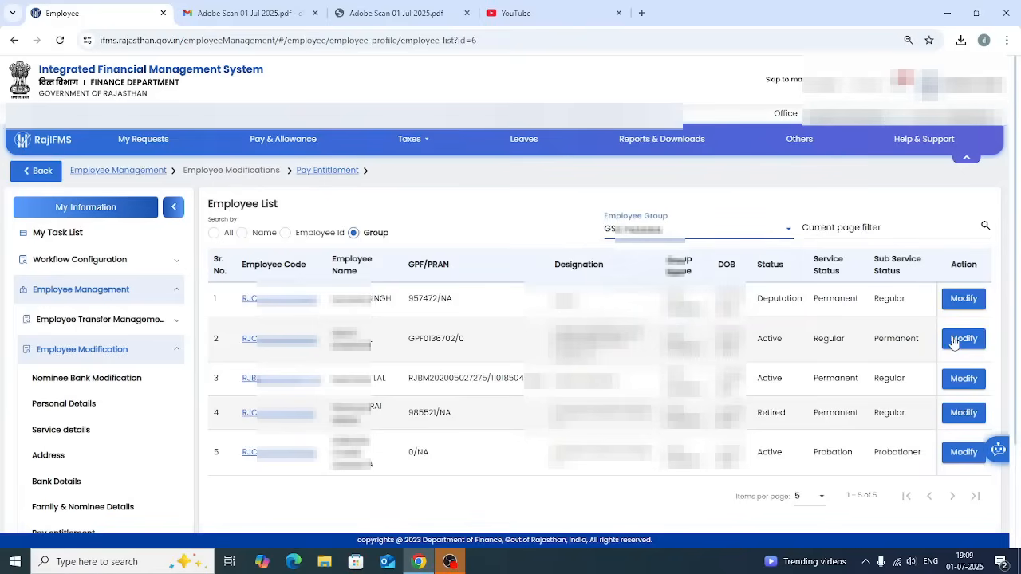
click(965, 383)
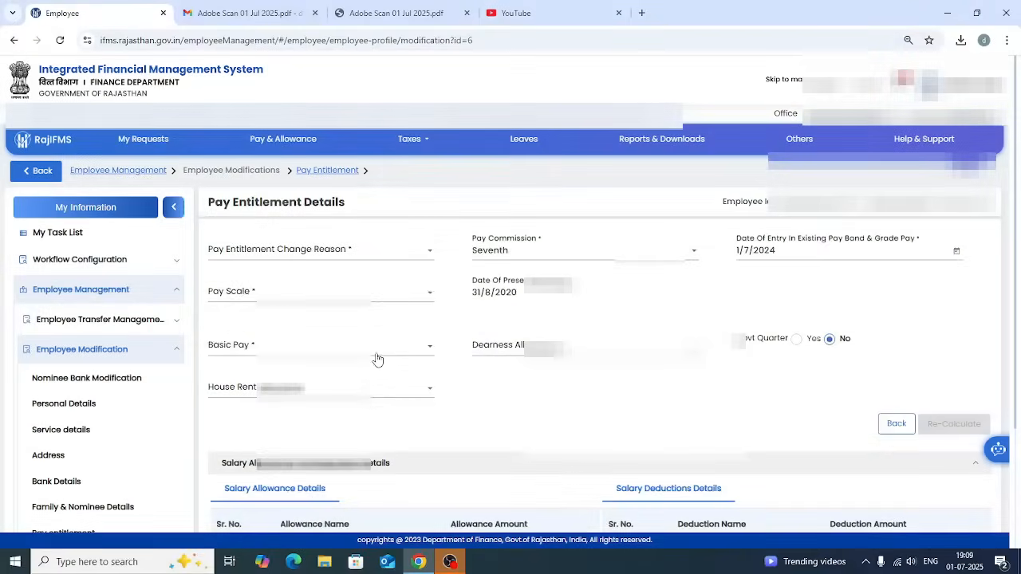
Set the pay entitlement change reason to Annual Increment and the basic pay to 41300, and recalculate the allowances and deductions.
click(318, 256)
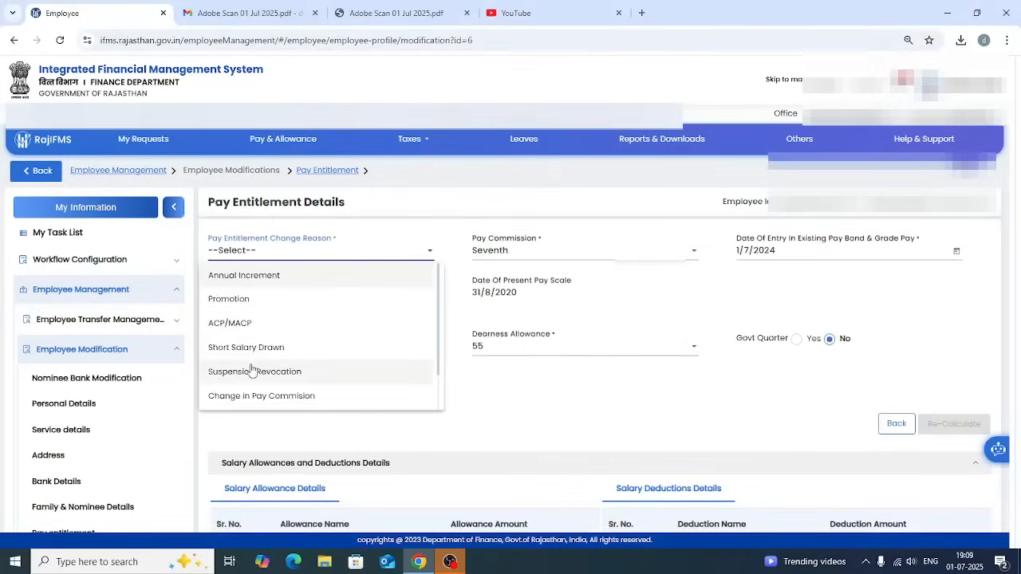
click(243, 277)
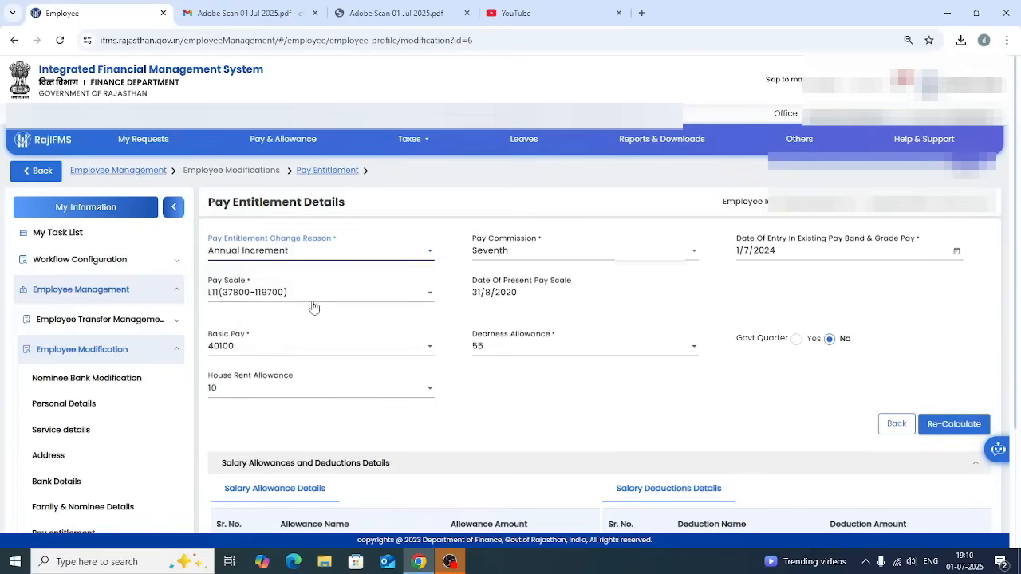
click(316, 348)
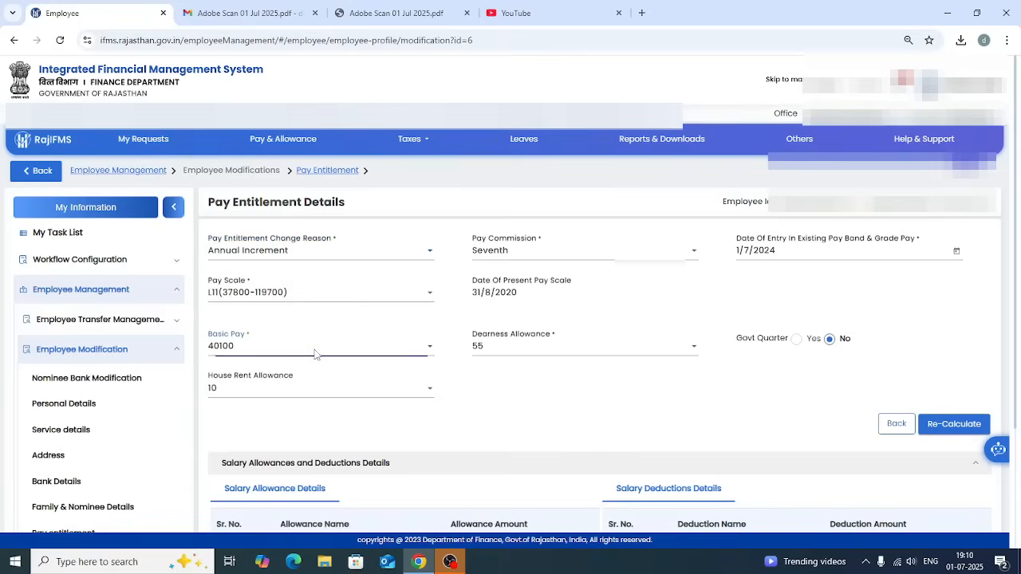
click(247, 444)
click(945, 429)
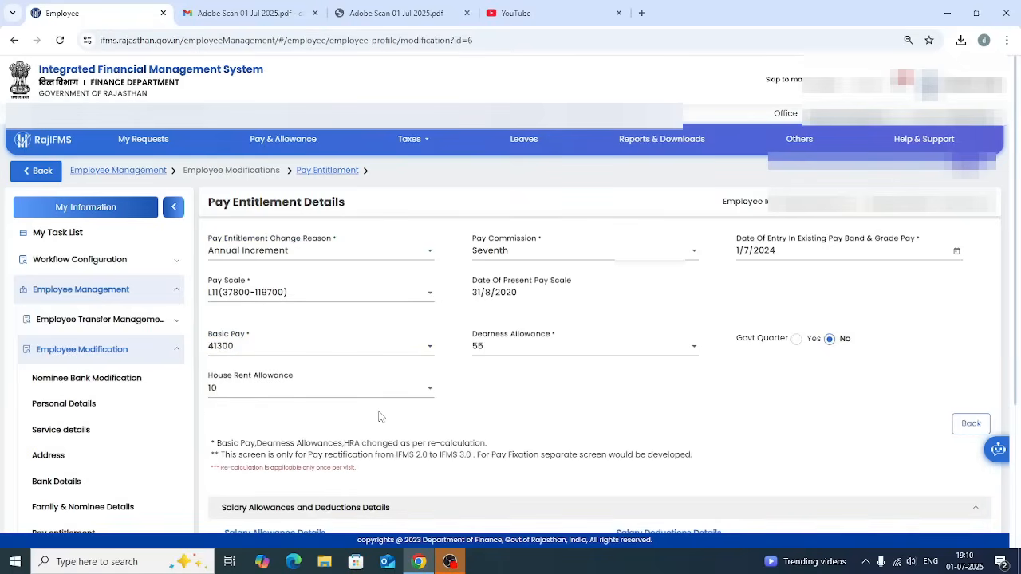
scroll(380, 415, down, 3)
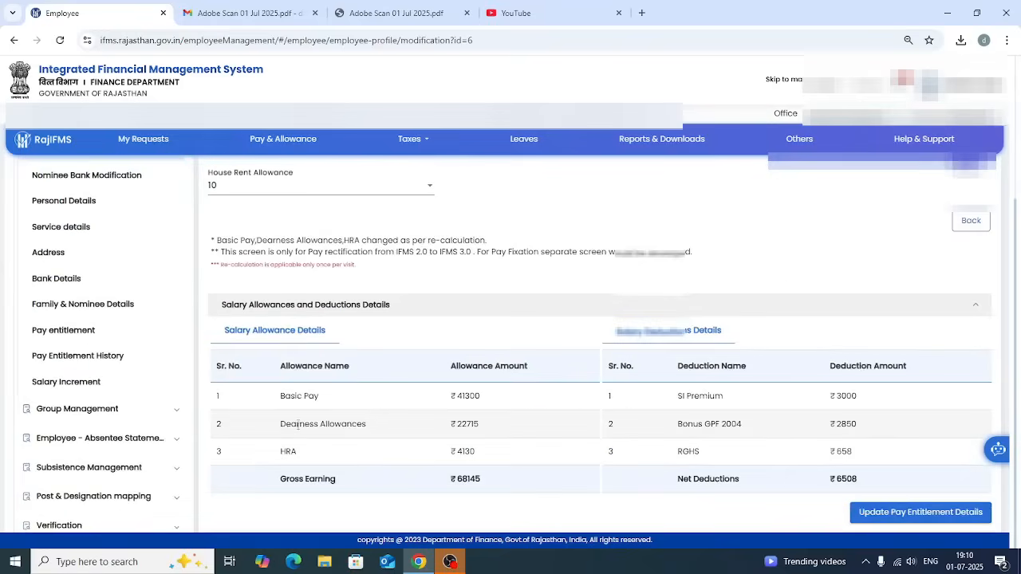